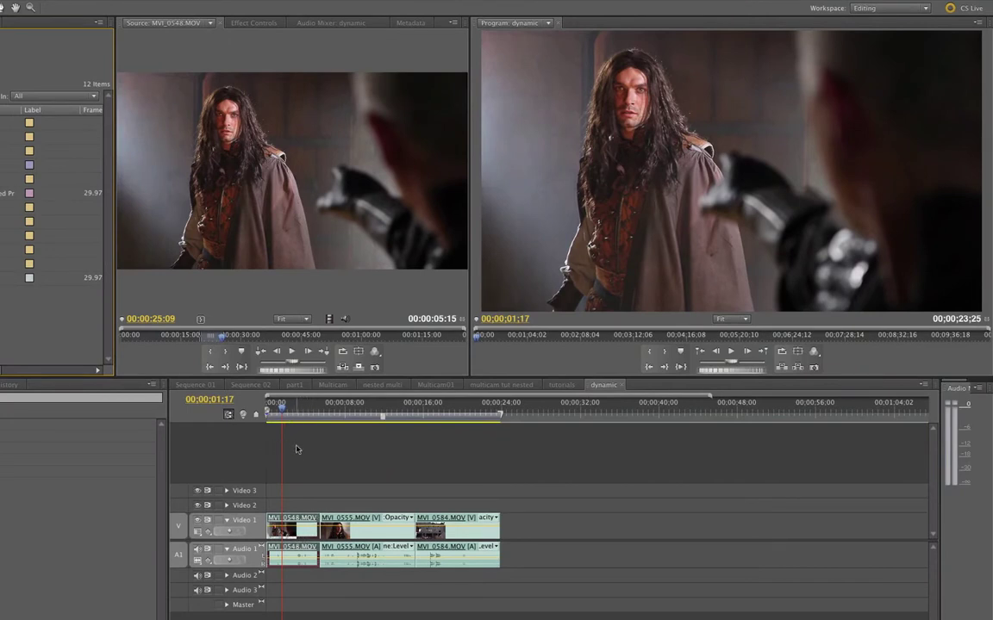
- Play the dynamic sequence through, then park the playhead at 00;00;02;10 on MVI_0548
click(300, 458)
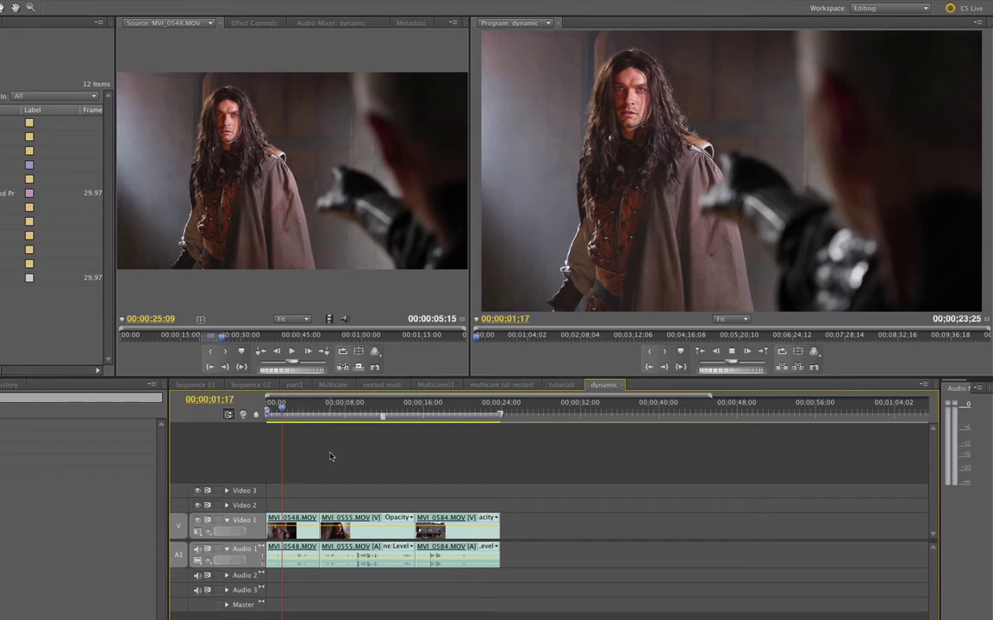
key(space)
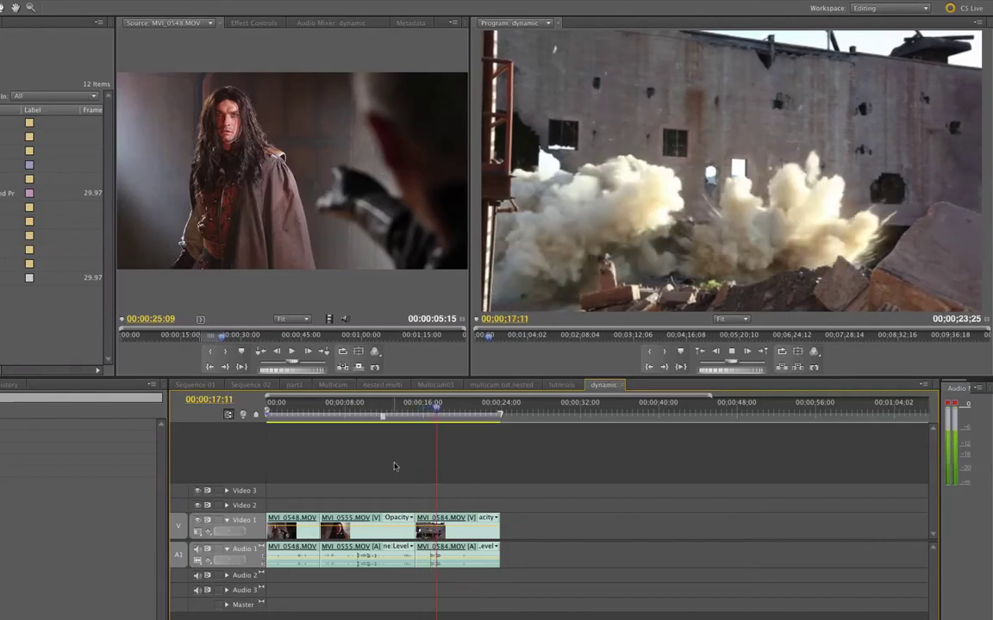
key(space)
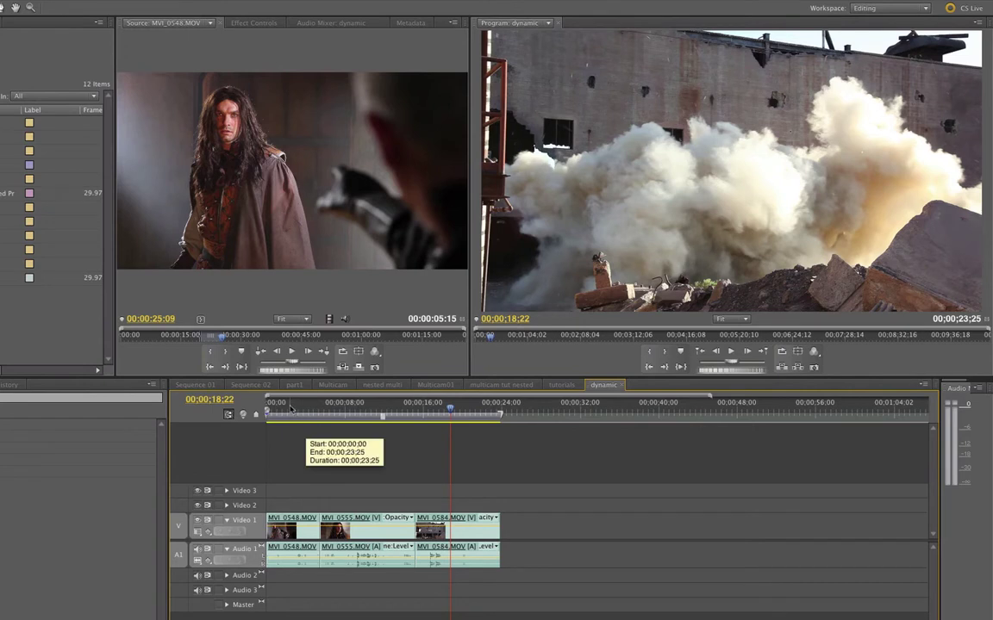
click(290, 405)
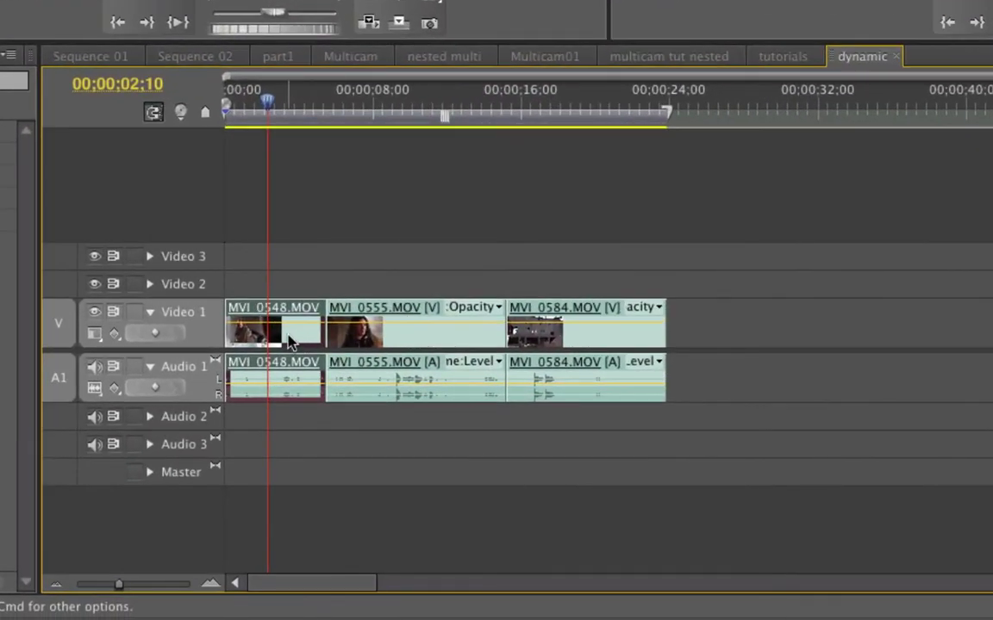
- Replace the MVI_0548 clip on the timeline with a new After Effects composition
right_click(290, 341)
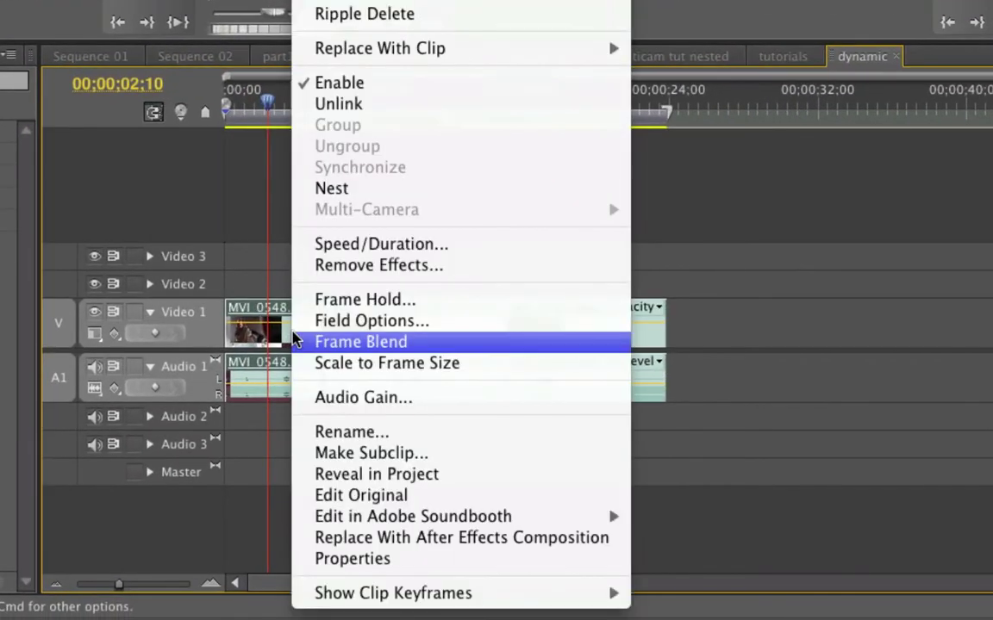
click(306, 544)
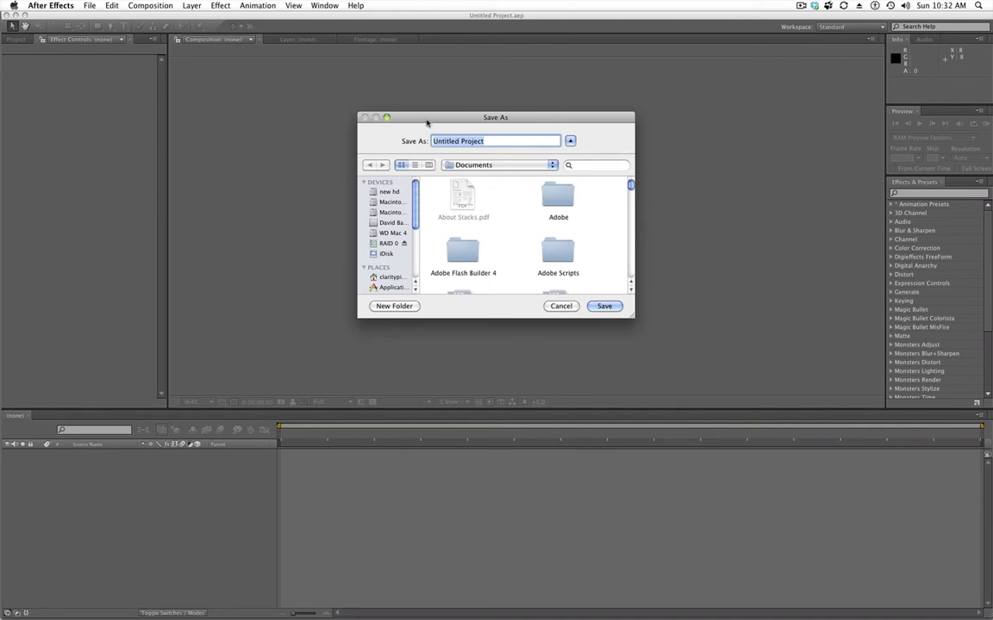
- Save the new After Effects project under the name 'cartoon effect clip'
text(cartoon effect clip)
click(594, 309)
click(596, 307)
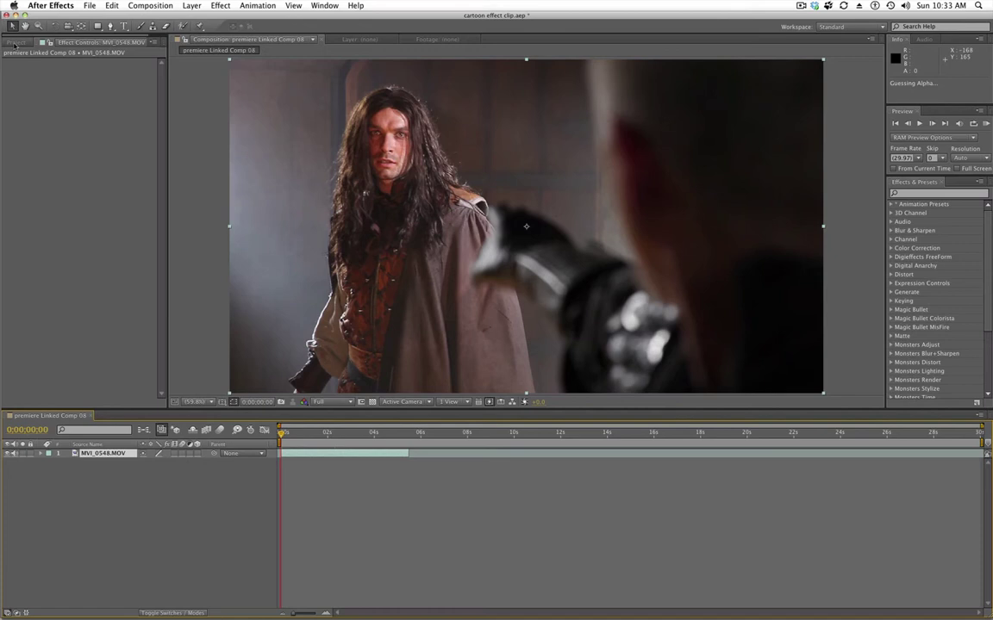
- Apply the Cartoon effect to MVI_0548.MOV at 0:00:01:11 with Edge Threshold 2.05
click(14, 43)
click(33, 155)
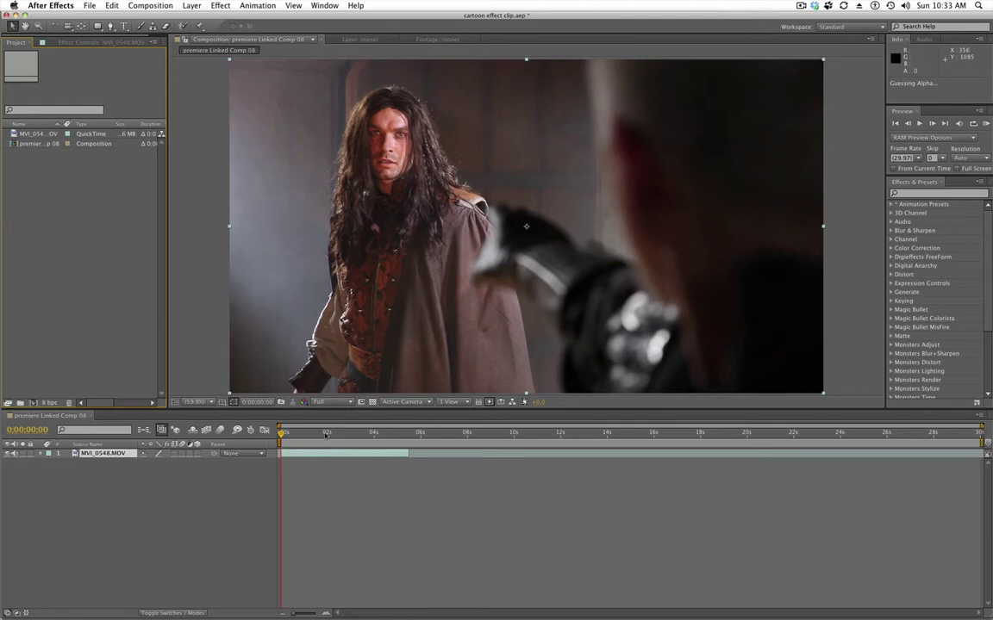
drag(282, 432, 313, 434)
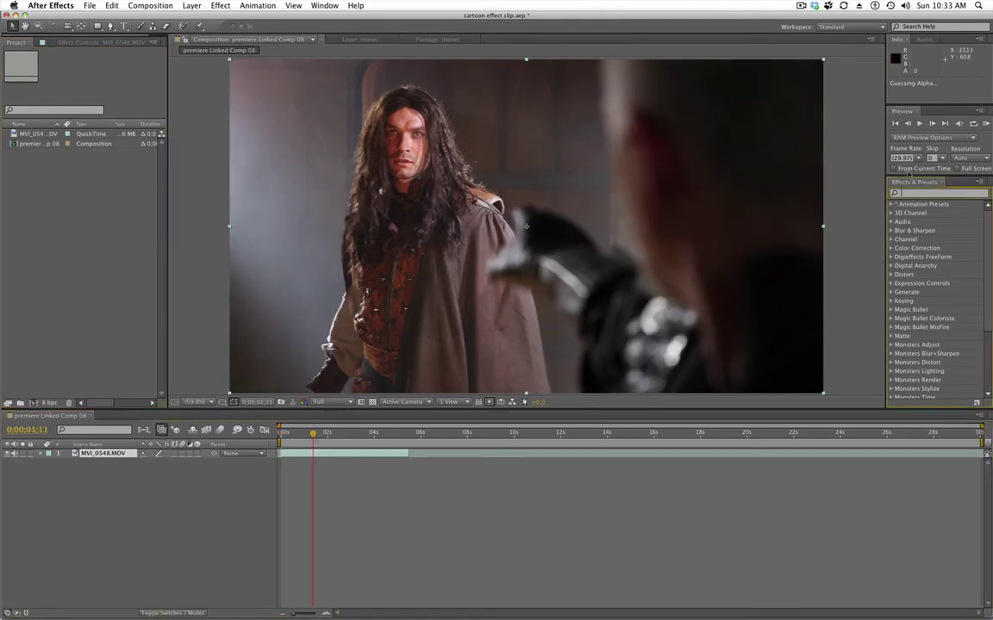
text(carto)
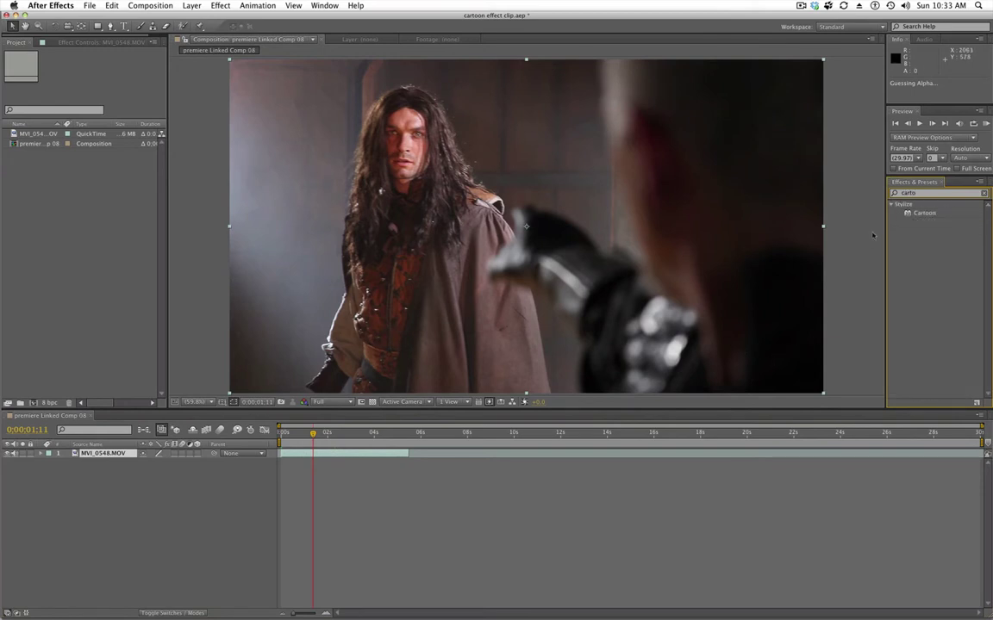
drag(907, 215, 539, 222)
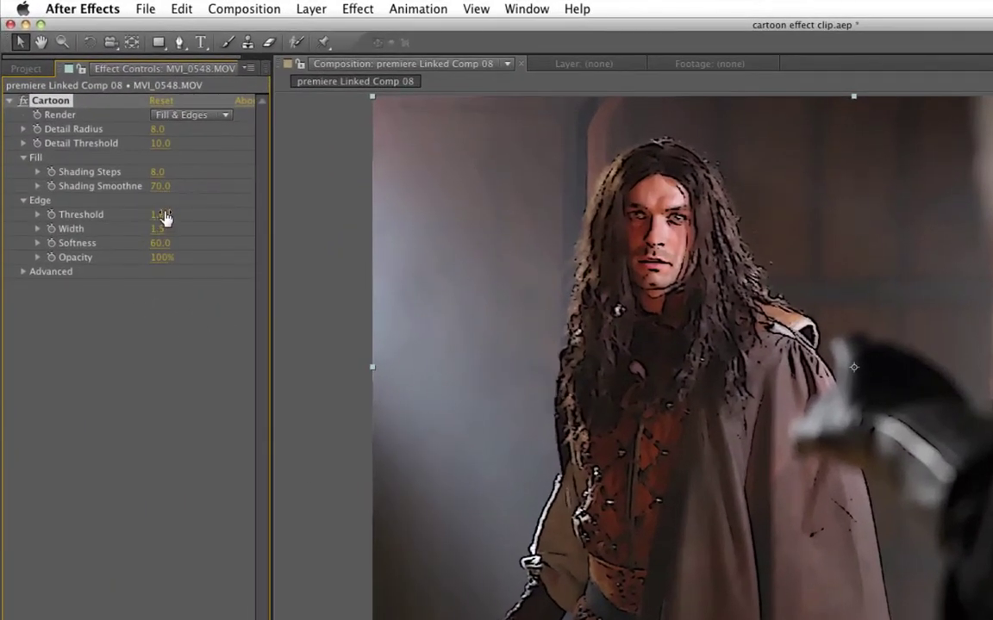
mouse_move(166, 215)
mouse_down()
mouse_move(191, 219)
mouse_move(171, 229)
mouse_up()
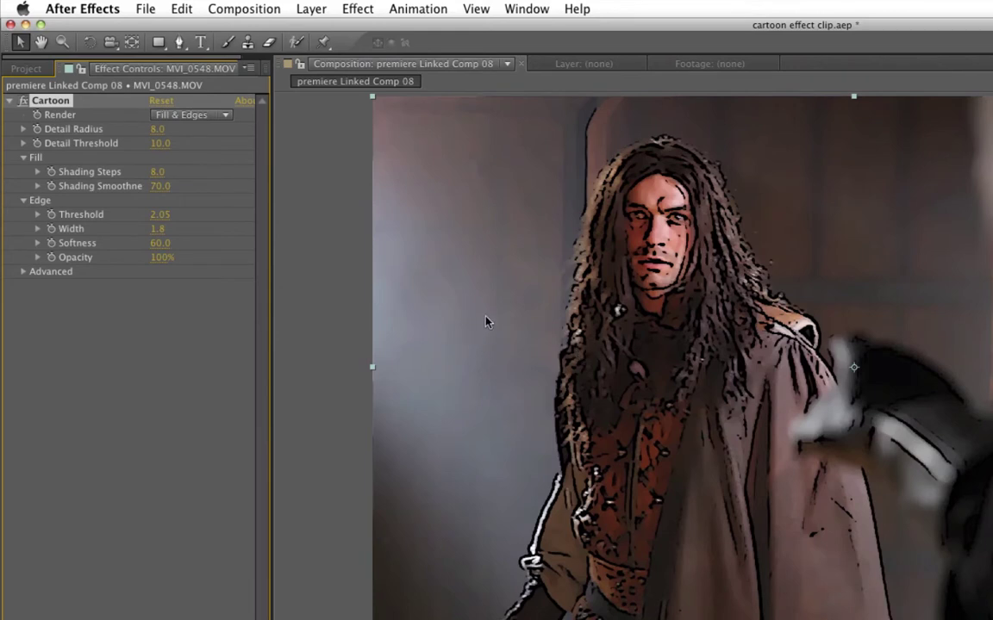
- Save the After Effects project and switch back to Premiere Pro
click(144, 10)
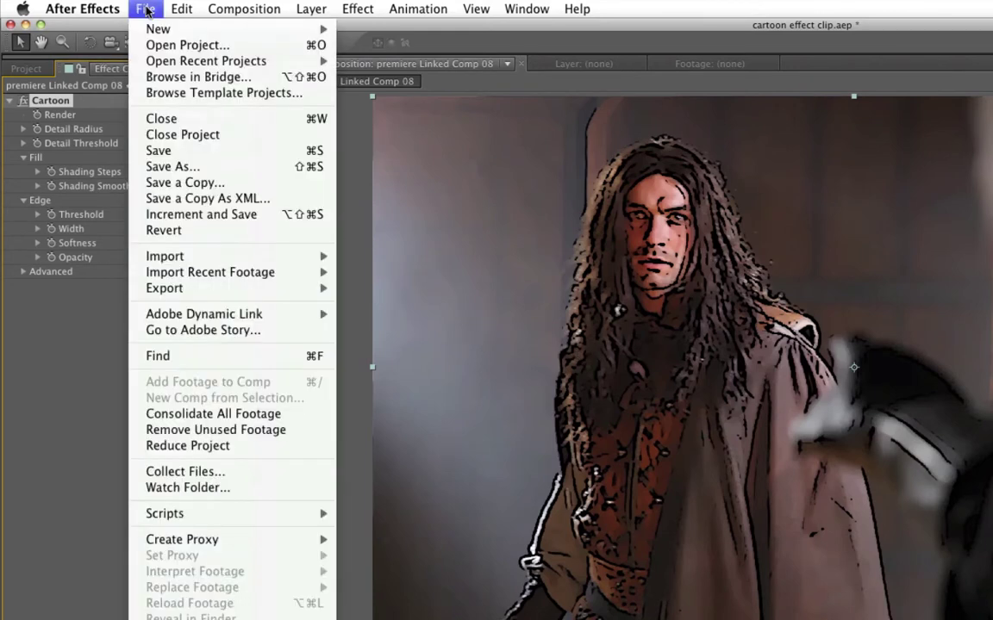
click(157, 152)
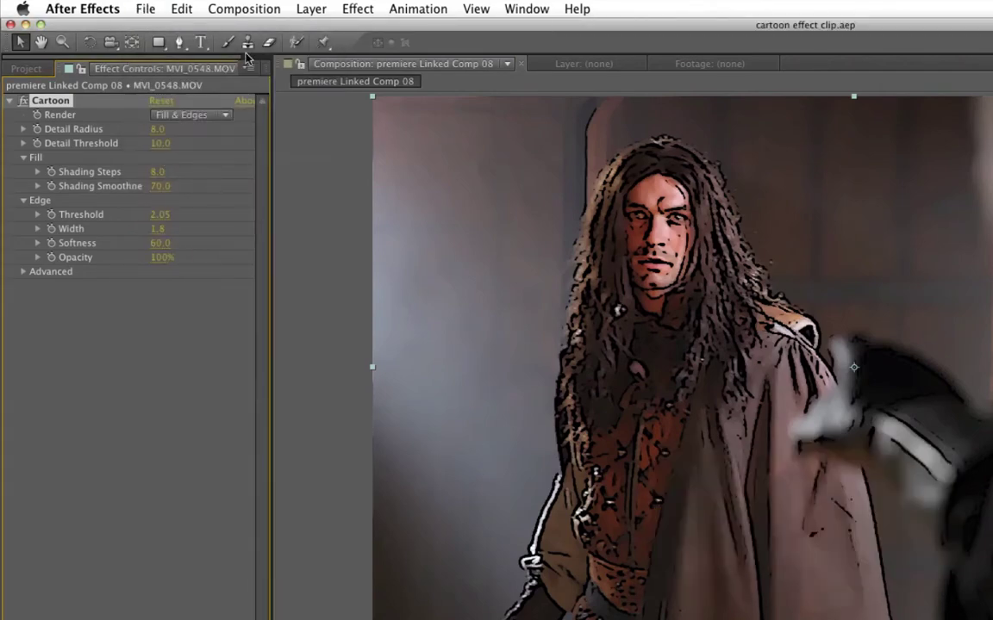
key(super+Tab)
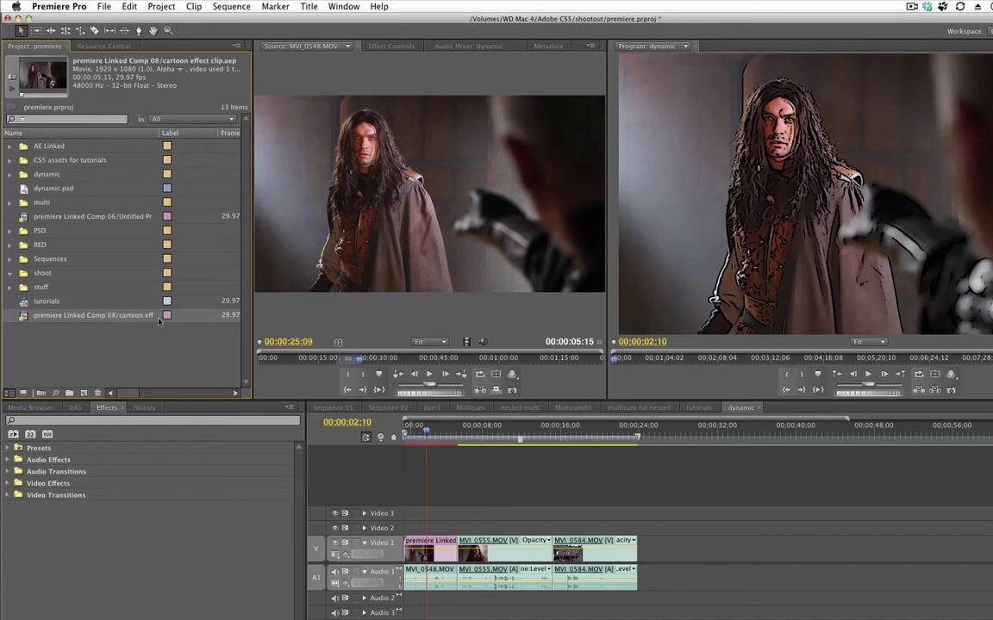
- Widen the Project panel's Name column, then select the linked cartoon clip on Video 1
drag(158, 133, 200, 131)
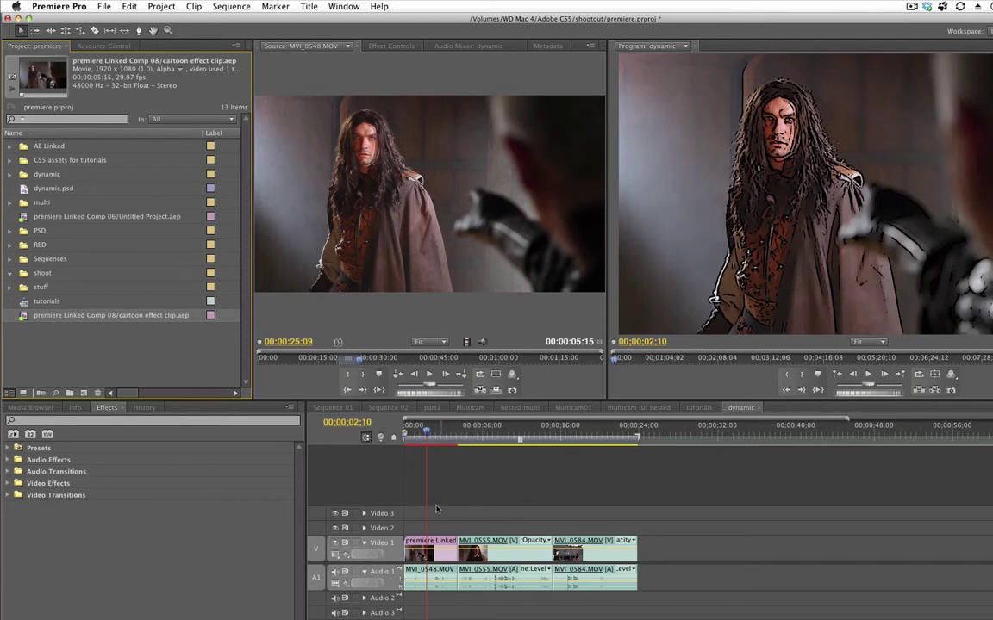
click(443, 558)
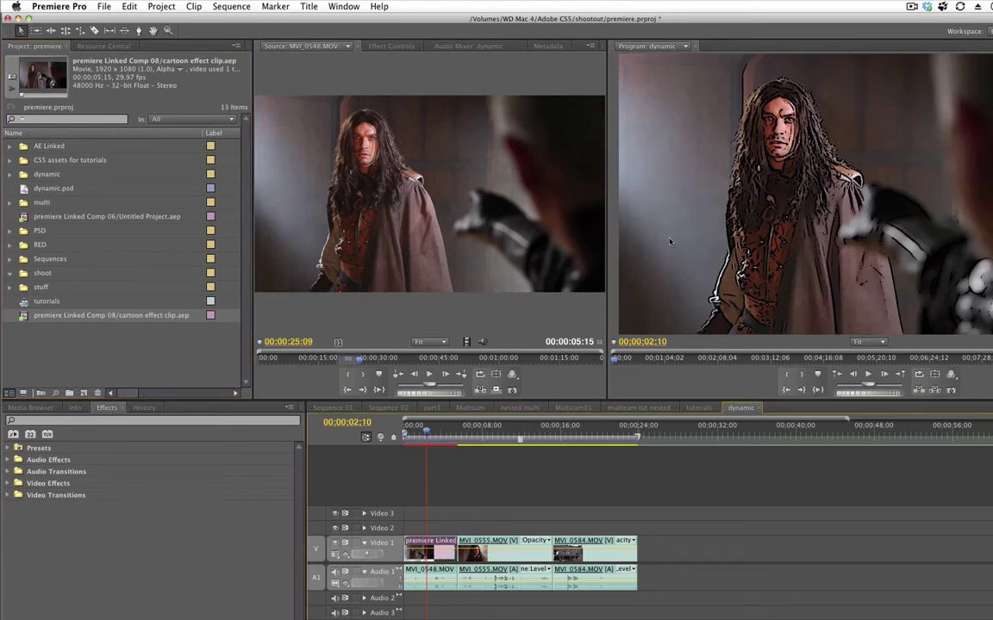
- Apply Brightness & Contrast to the linked cartoon clip with Brightness 18.0 and Contrast 24.0
click(9, 483)
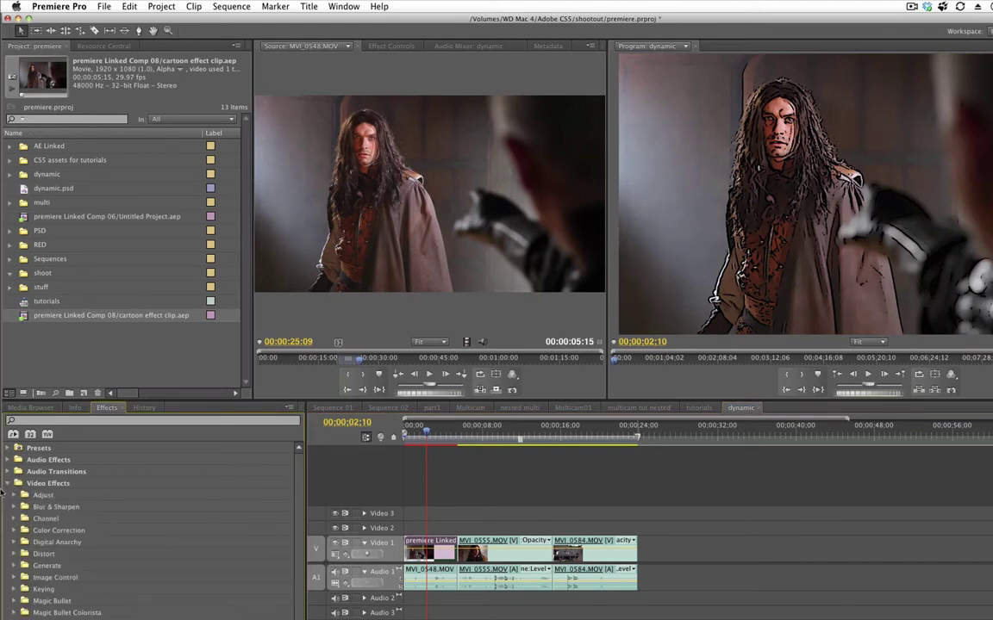
click(14, 530)
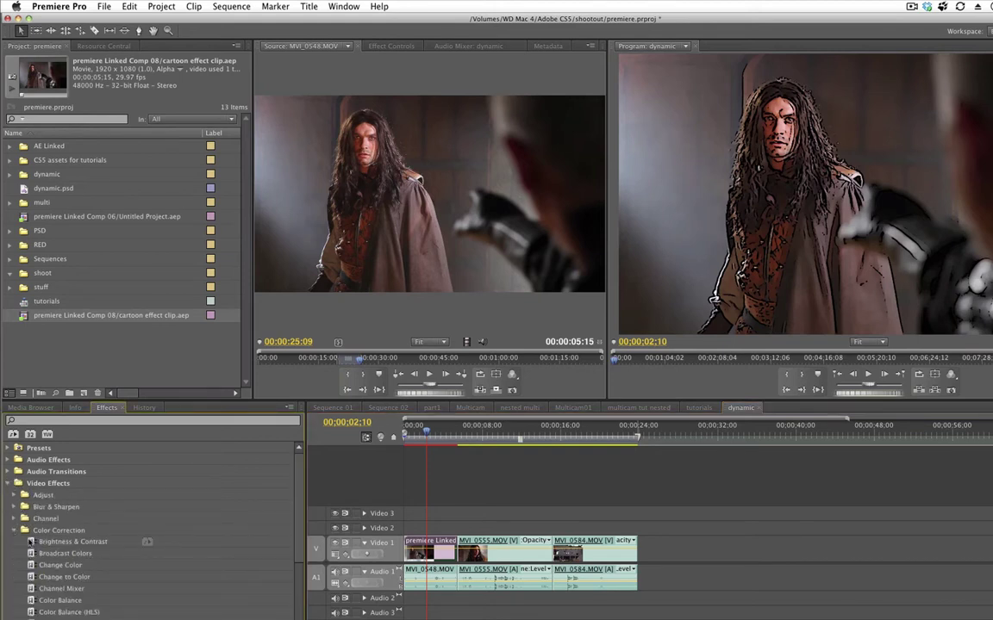
drag(30, 541, 420, 550)
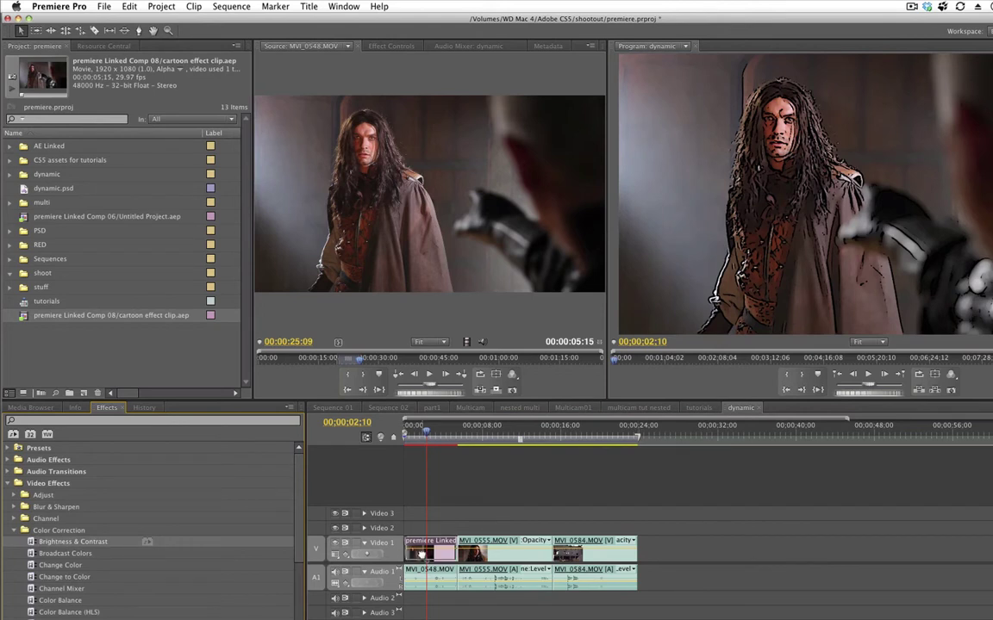
click(389, 47)
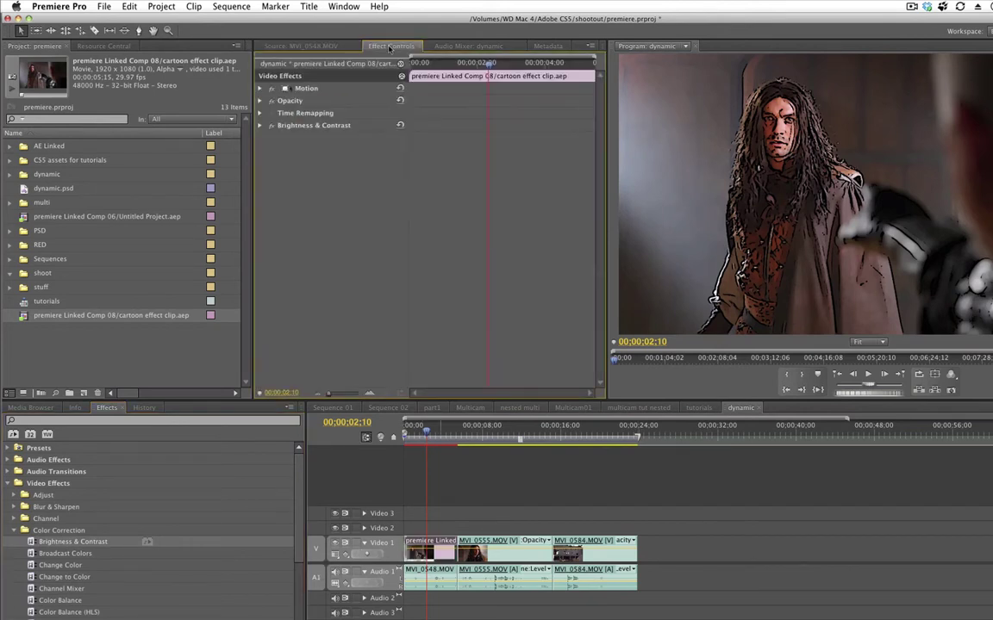
click(259, 126)
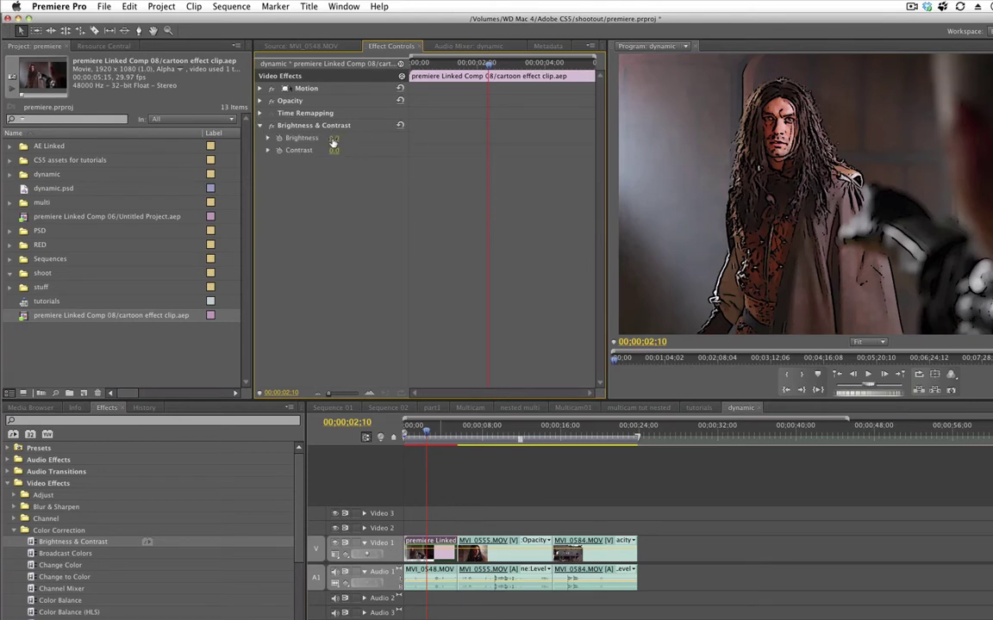
drag(336, 138, 375, 205)
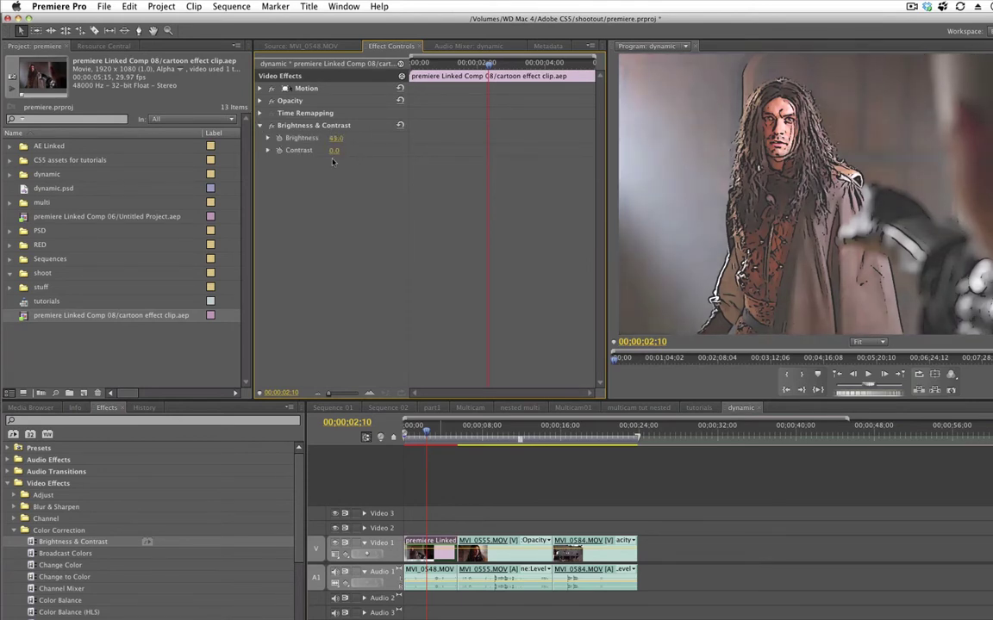
mouse_move(333, 154)
mouse_down()
mouse_move(301, 130)
mouse_move(352, 162)
mouse_up()
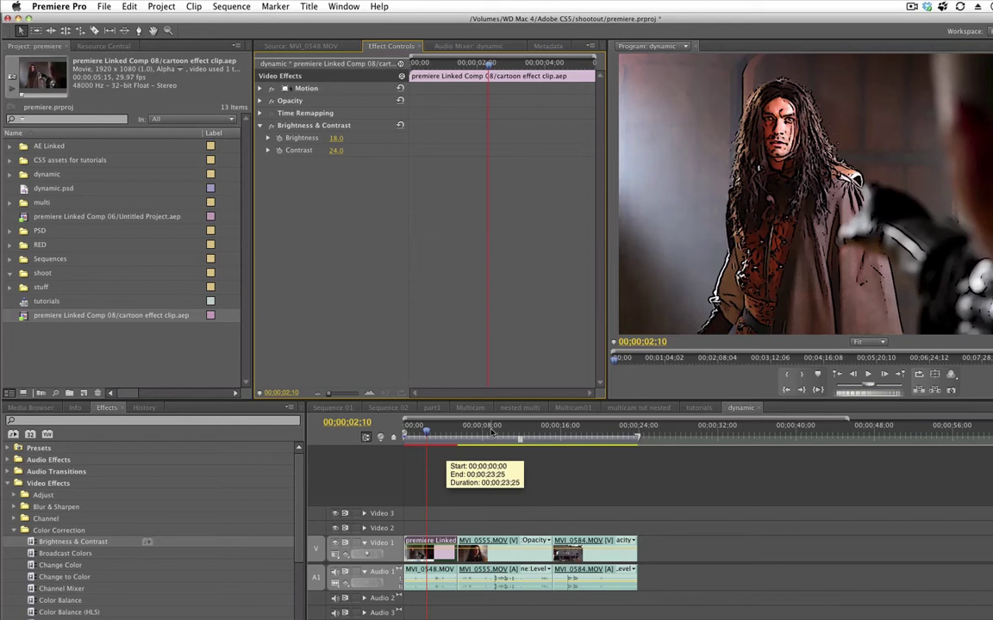
- Move the playhead through 00;00;08;23 to 00;00;15;27, then deselect the project item
click(490, 432)
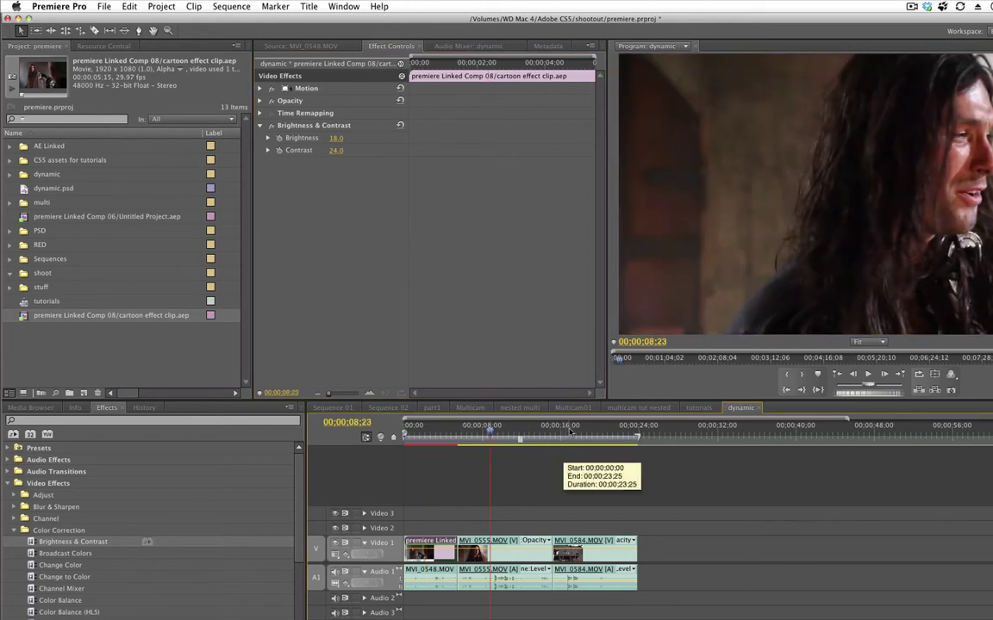
click(569, 432)
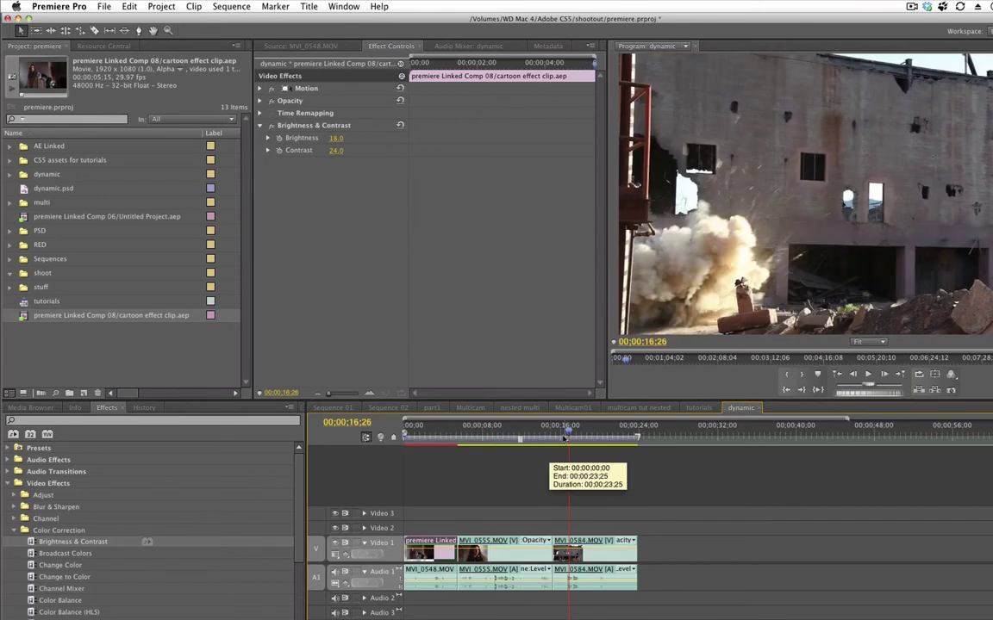
click(560, 430)
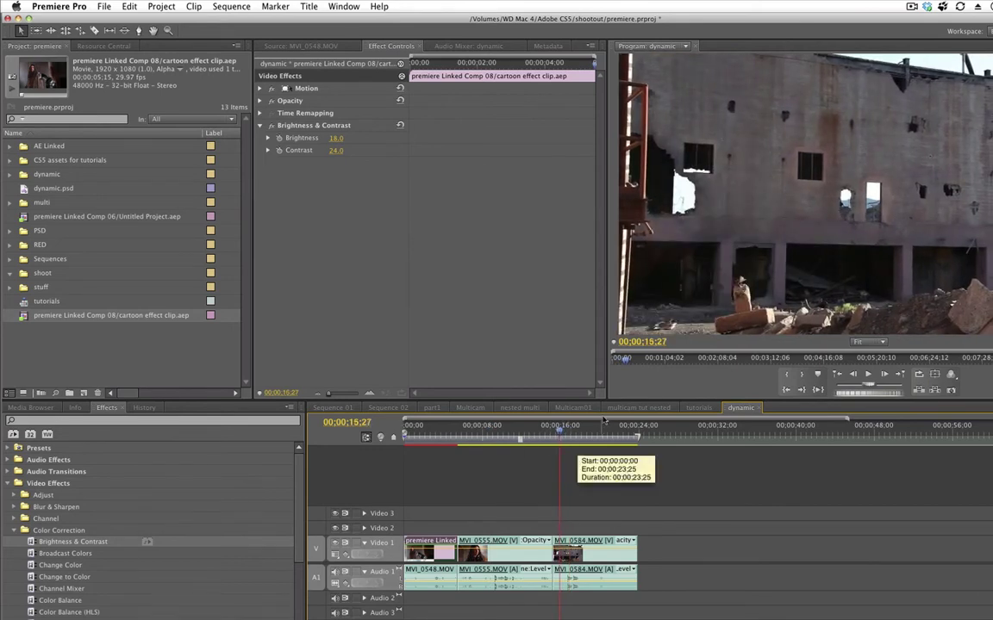
click(81, 345)
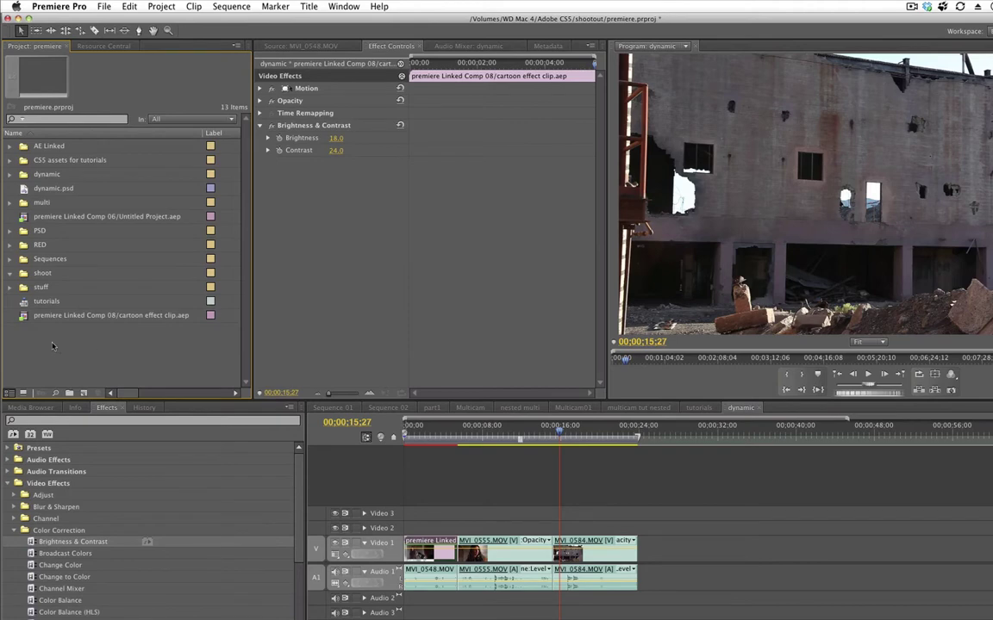
- Import dynamic.psd from the Desktop into the Project panel
double_click(85, 345)
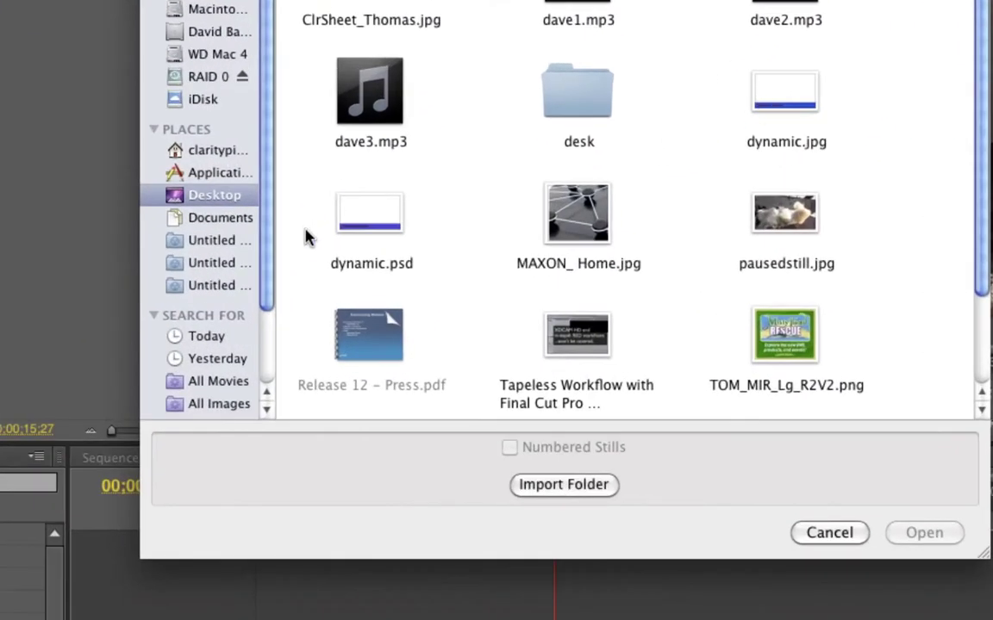
click(392, 216)
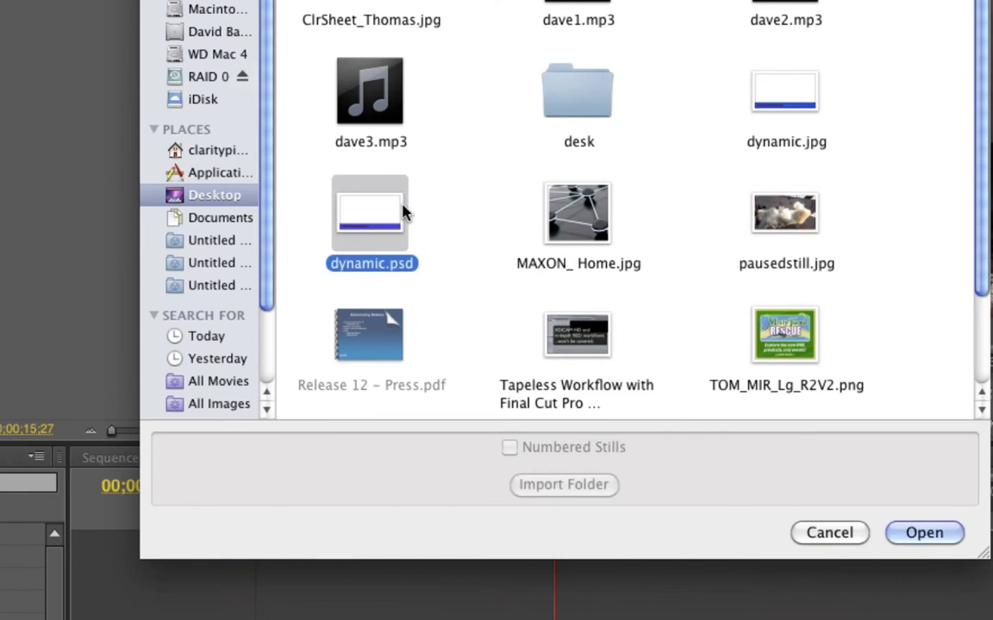
click(911, 536)
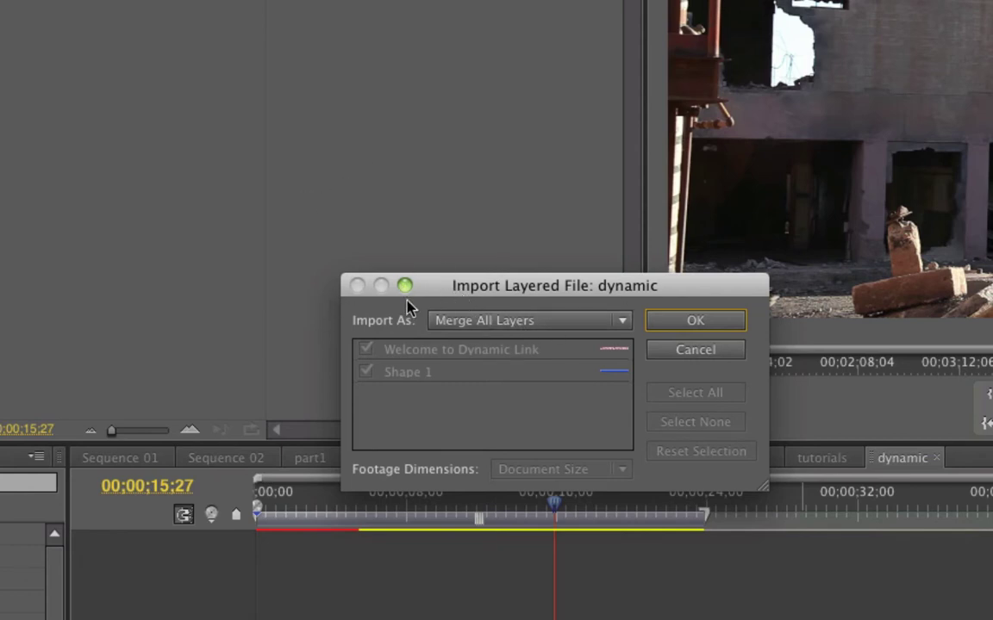
- Confirm the dynamic.psd import with Import As left on Merge All Layers
click(466, 323)
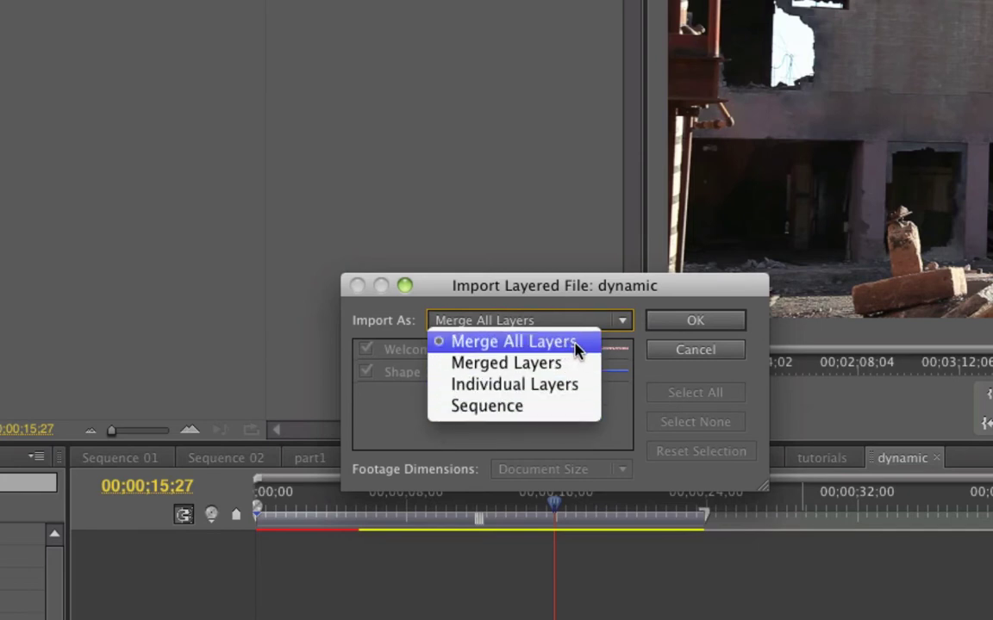
click(675, 331)
click(674, 324)
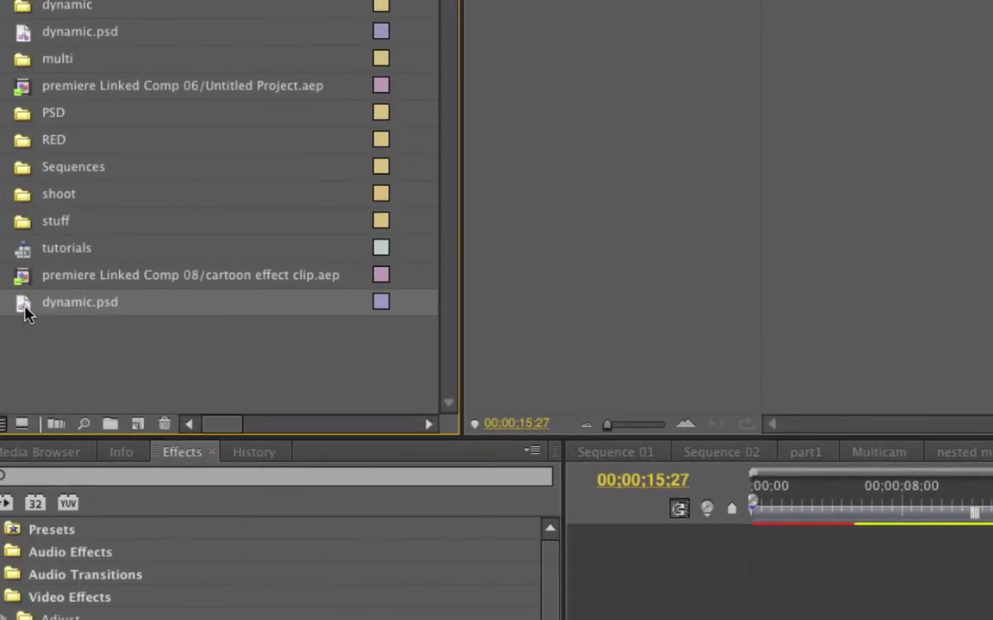
- Place dynamic.psd on Video 2 above MVI_0584 at the playhead, leaving its clip options unchanged
drag(26, 312, 991, 619)
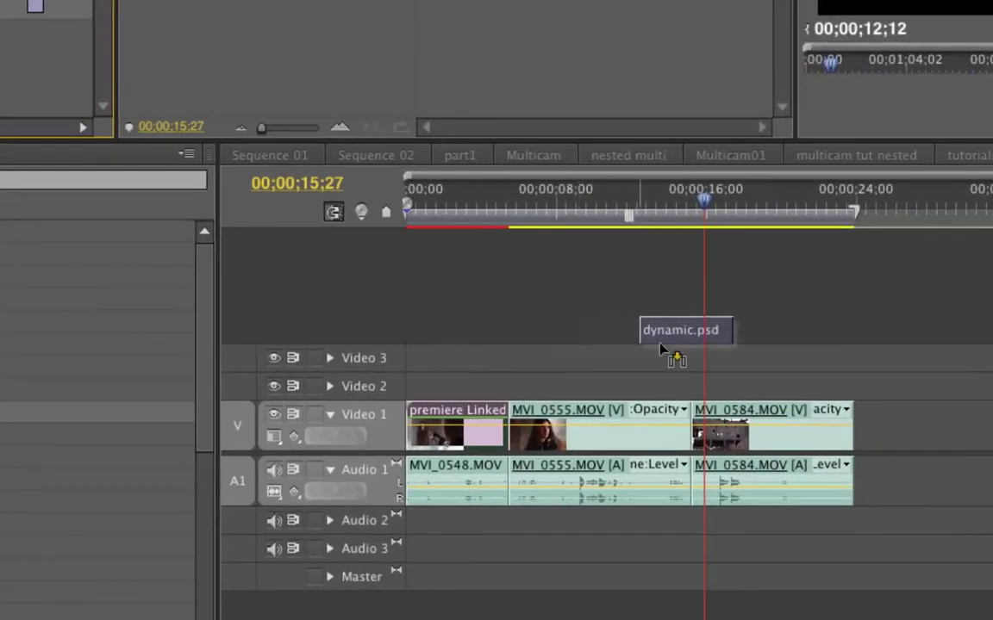
drag(661, 349, 696, 392)
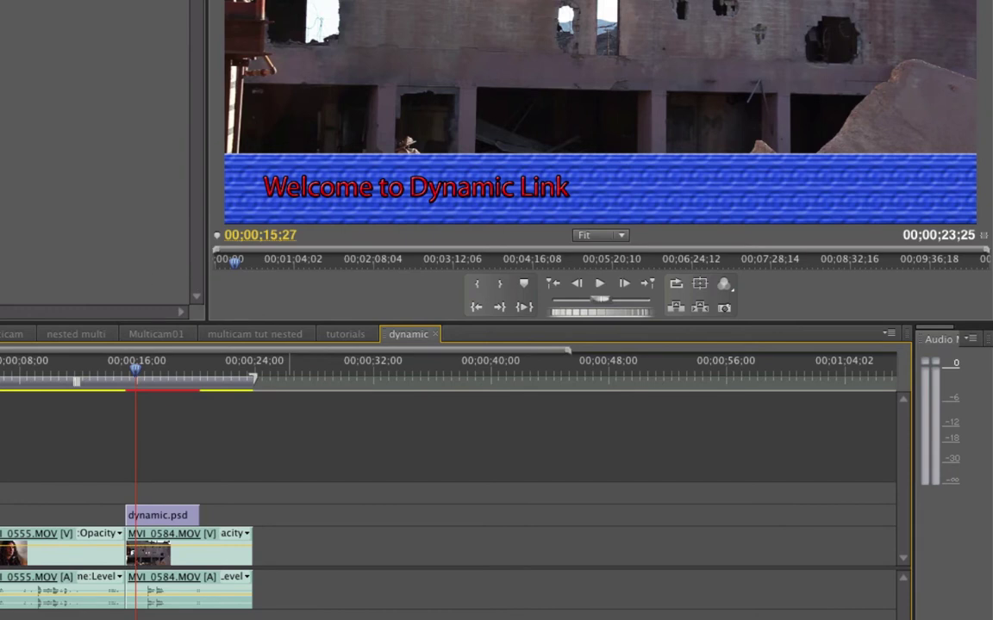
right_click(172, 514)
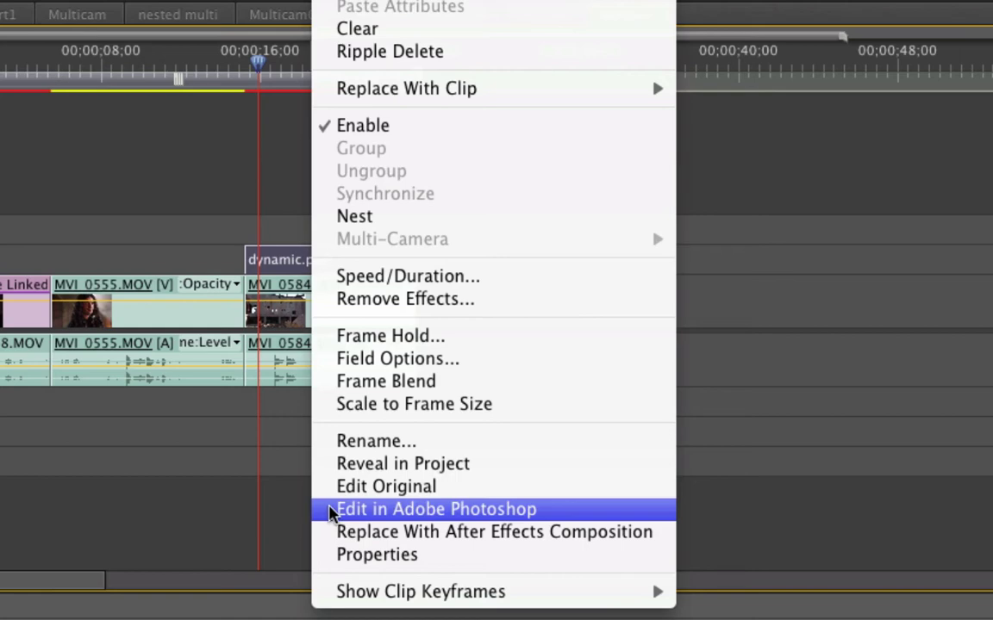
click(344, 336)
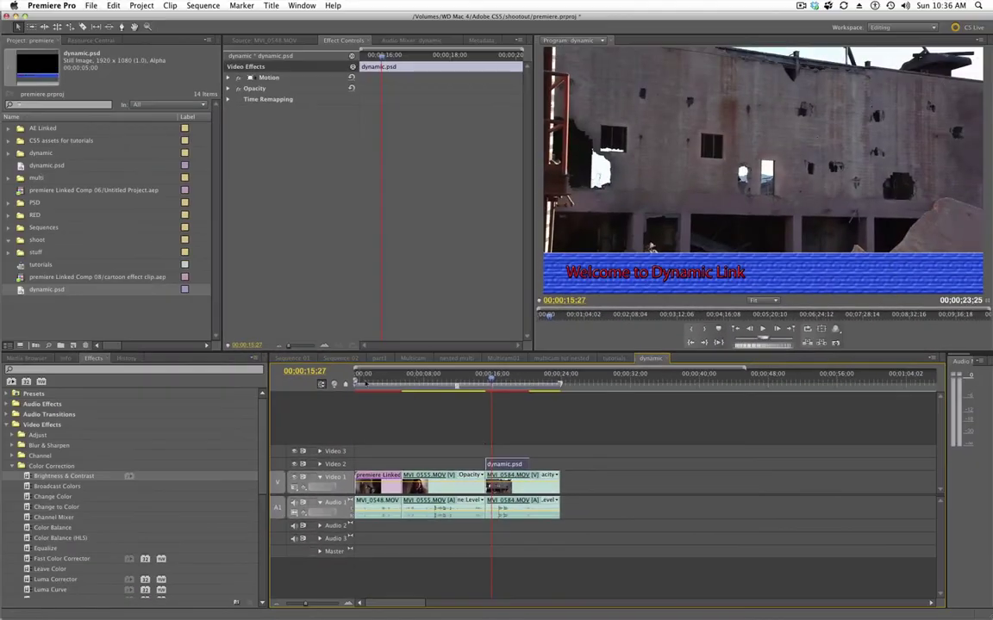
- Delete the merged dynamic.psd clip from Video 2
drag(287, 263, 287, 265)
drag(508, 466, 508, 466)
key(Delete)
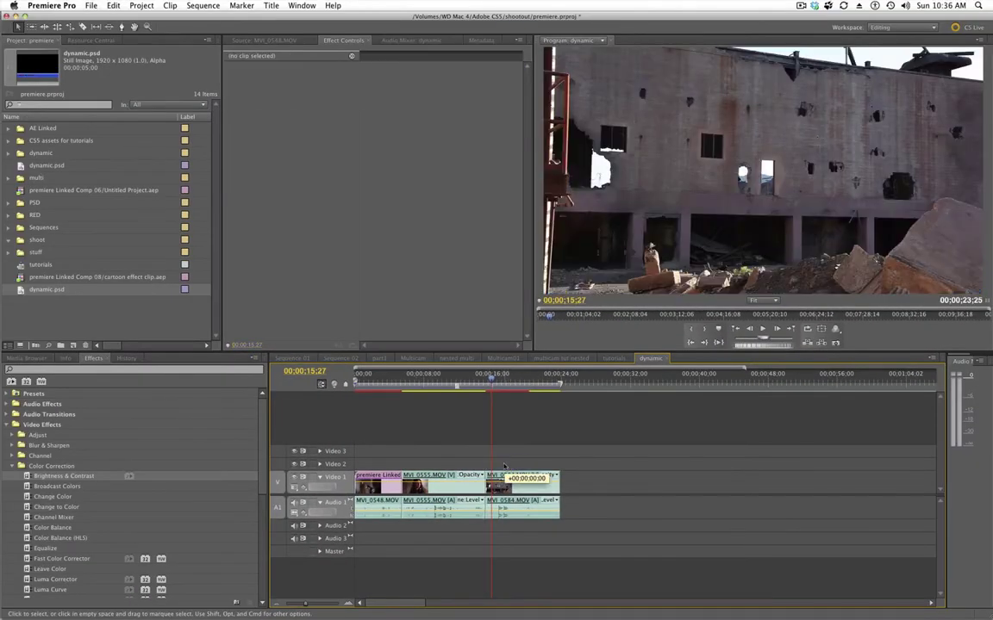
- Import dynamic.psd from the Desktop as Individual Layers and expand the resulting dynamic bin
double_click(165, 294)
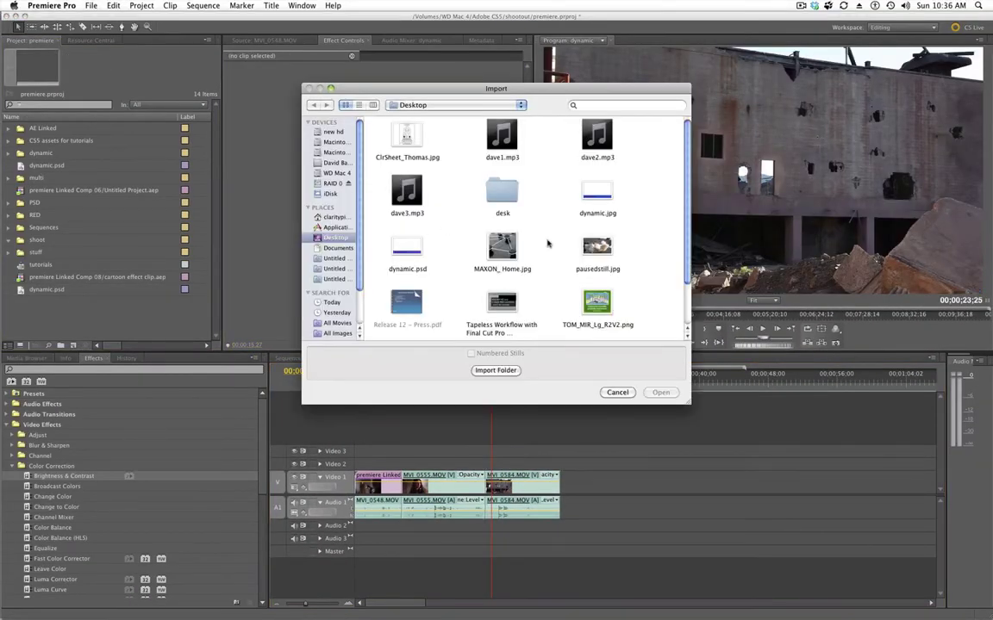
click(423, 248)
click(659, 391)
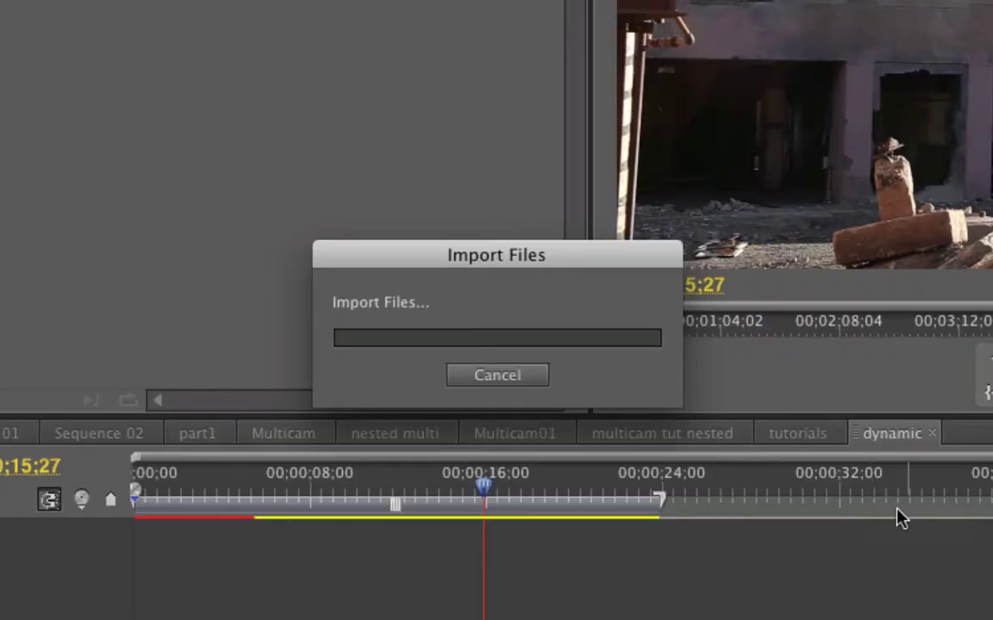
click(482, 273)
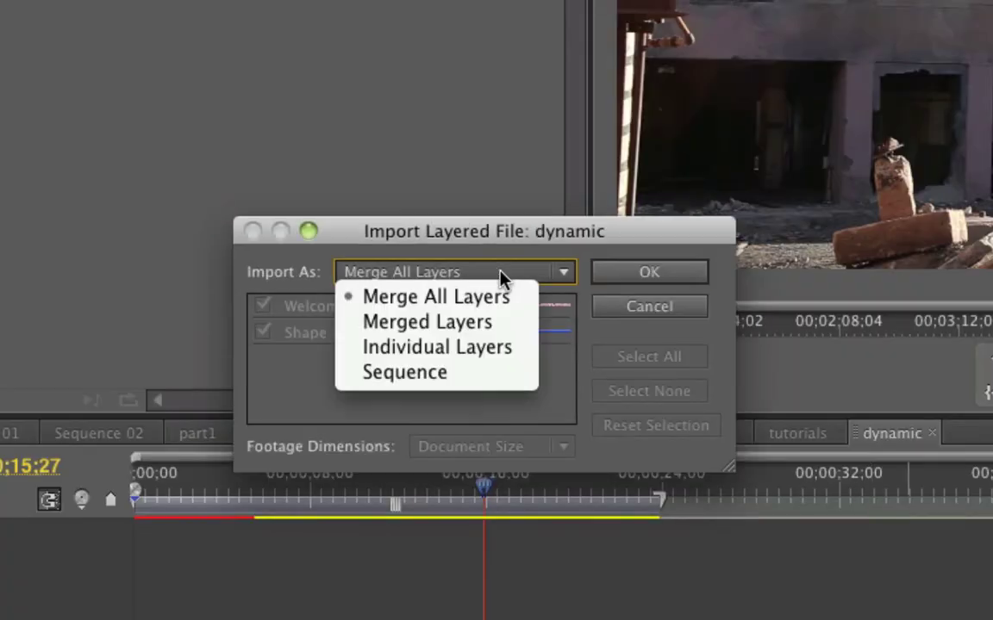
click(480, 347)
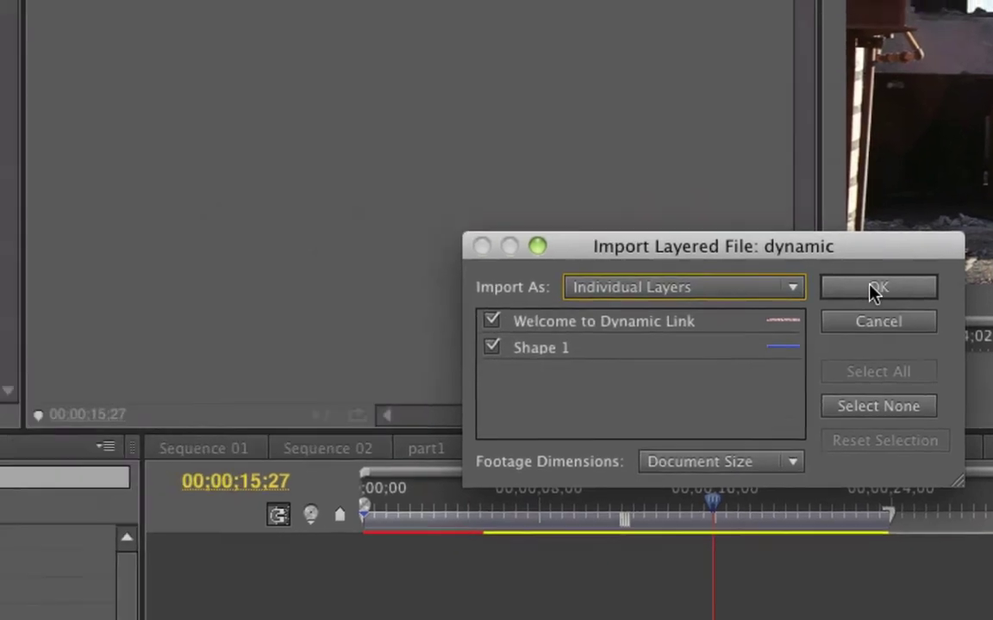
click(648, 274)
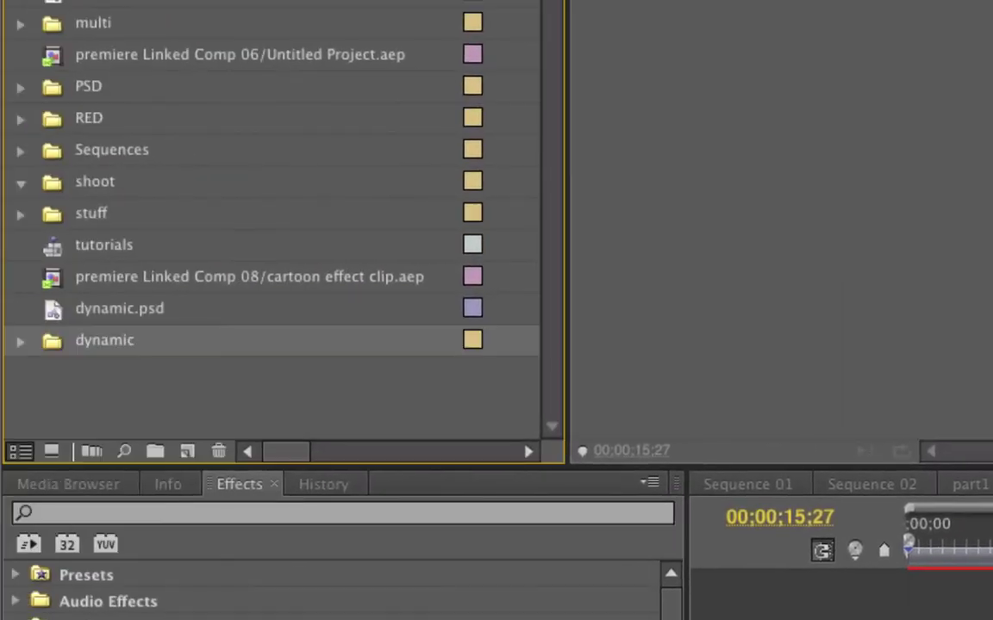
click(21, 342)
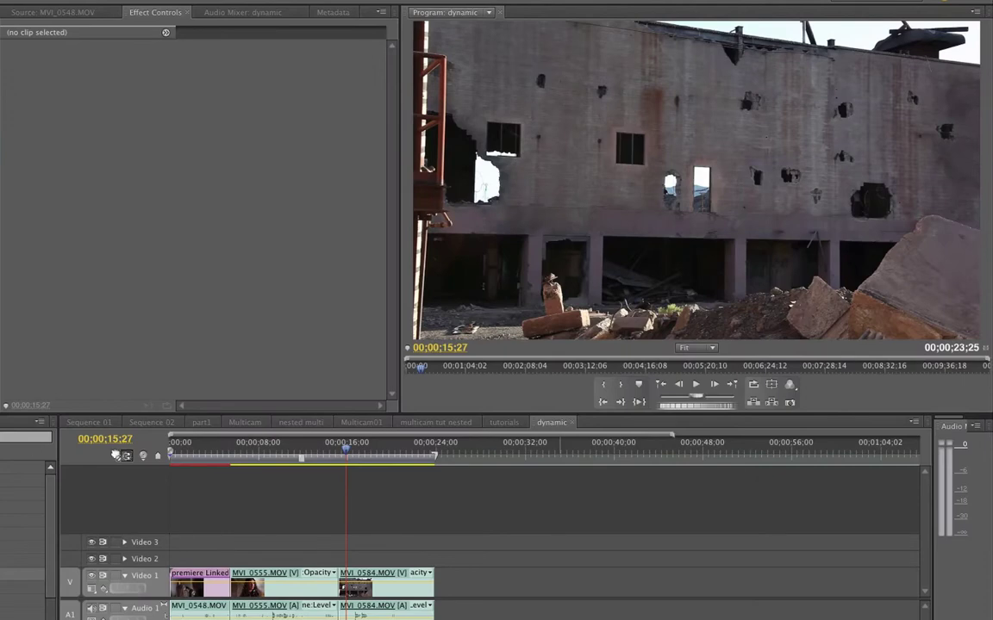
- Place Shape 1/dynamic.psd on Video 2 and Welcome to Dynamic Link/dynamic.psd on Video 3
drag(115, 455, 420, 552)
drag(26, 574, 432, 543)
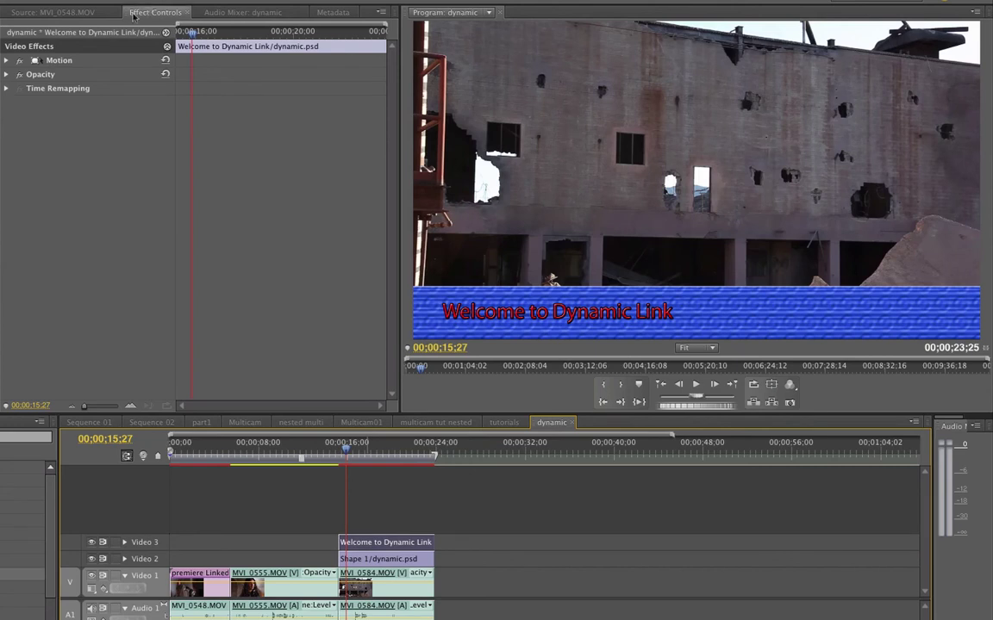
- Keyframe text Position X from 55 at 00;00;15;07 to 923 at 00;00;15;29, then preview
drag(191, 32, 175, 31)
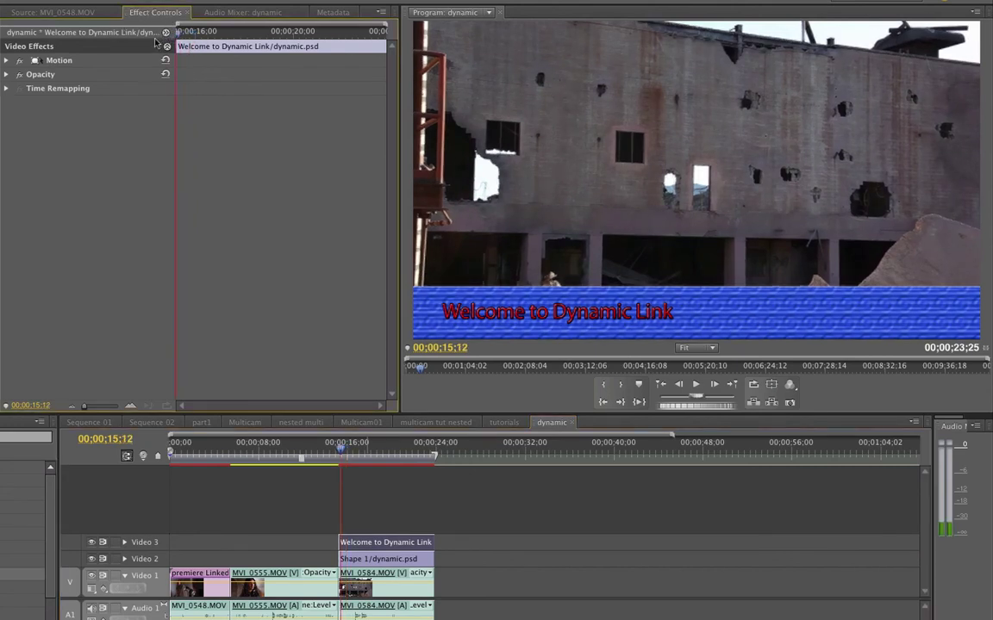
click(6, 60)
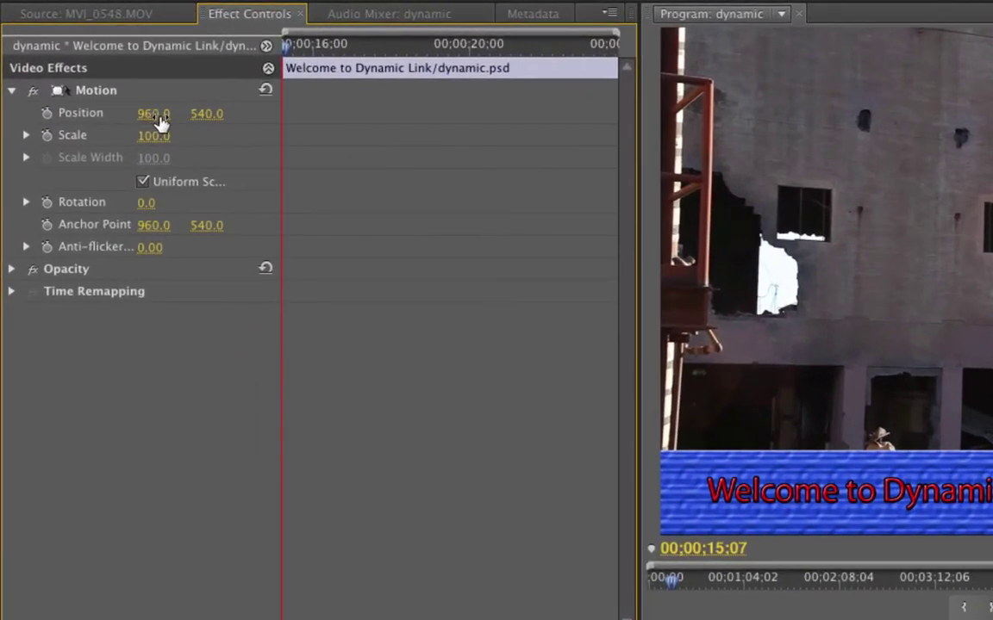
drag(159, 122, 131, 102)
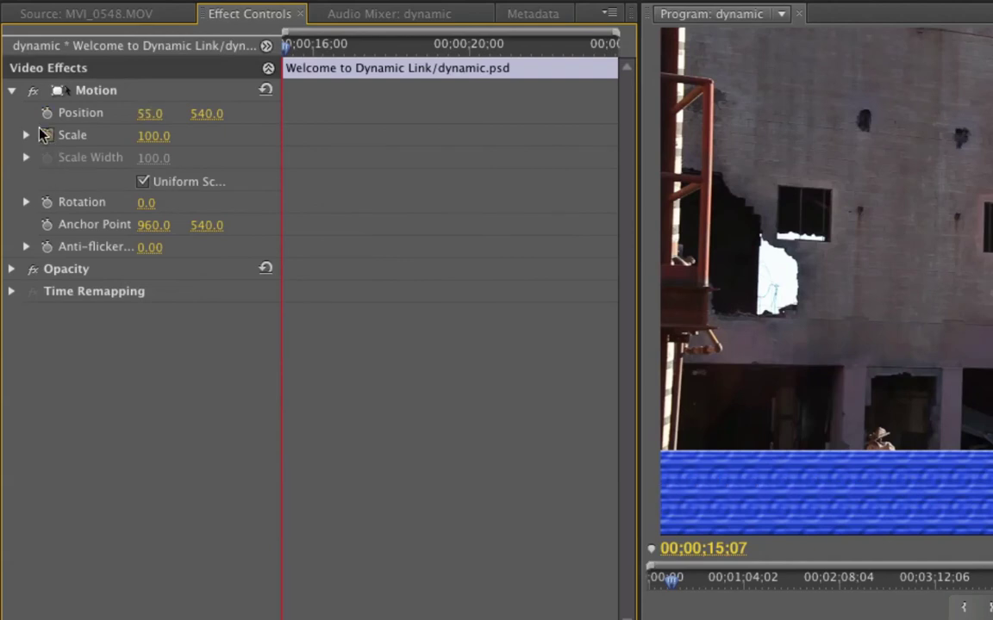
click(47, 112)
drag(291, 52, 311, 48)
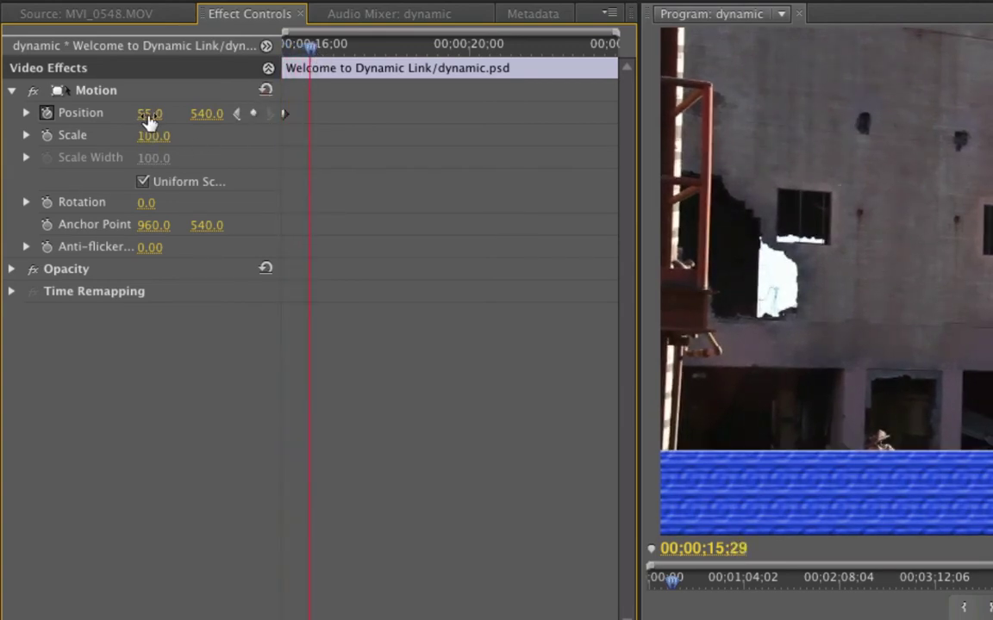
drag(148, 117, 336, 117)
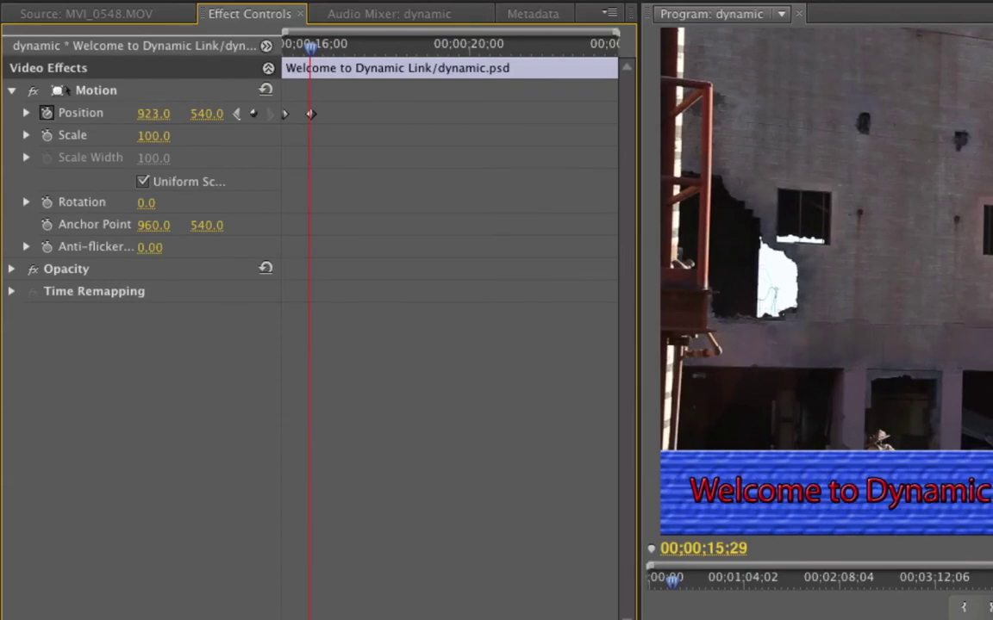
key(j)
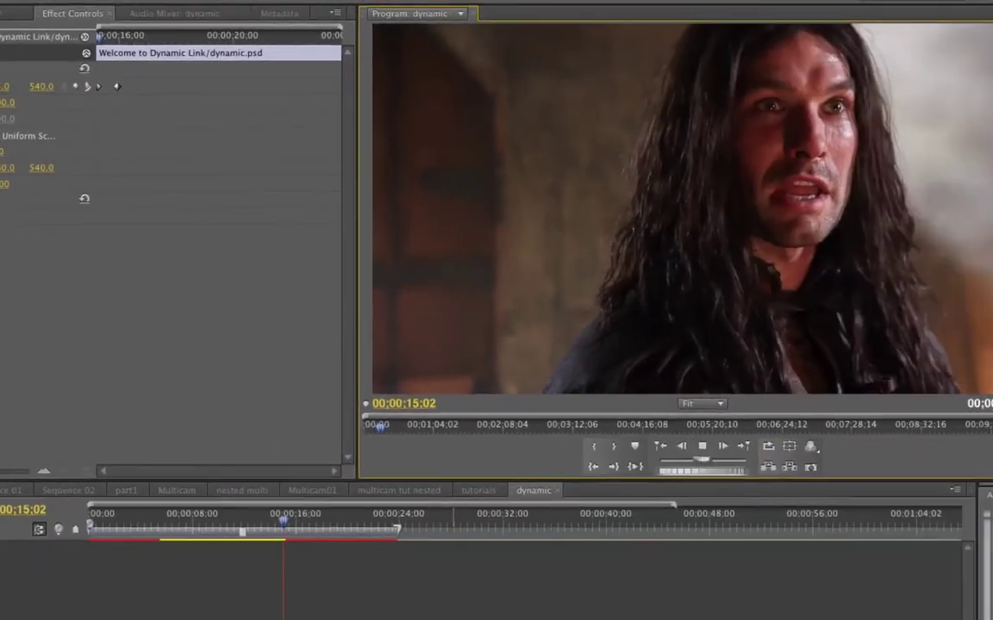
key(space)
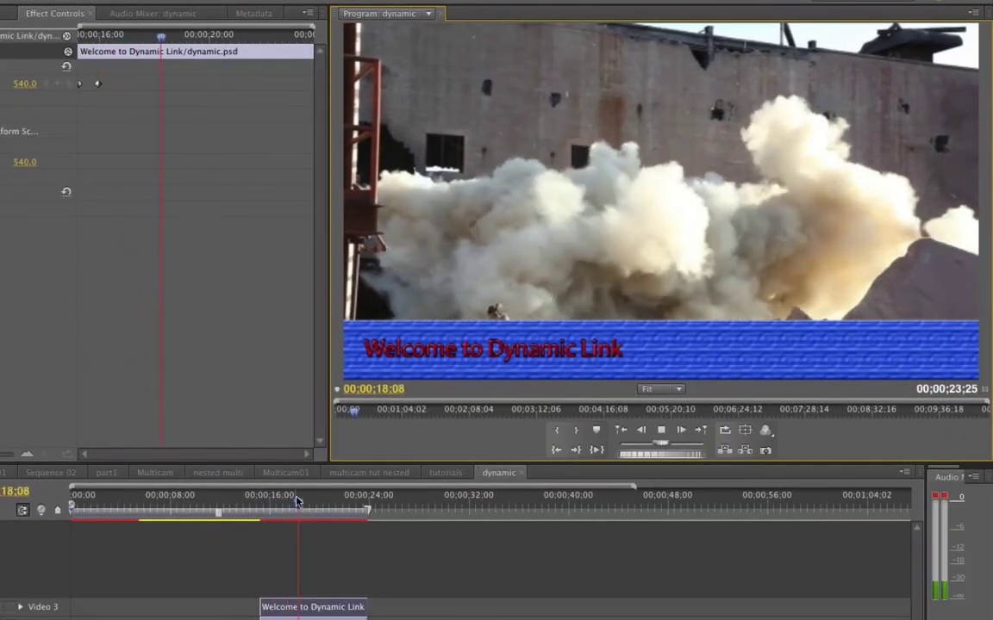
click(253, 498)
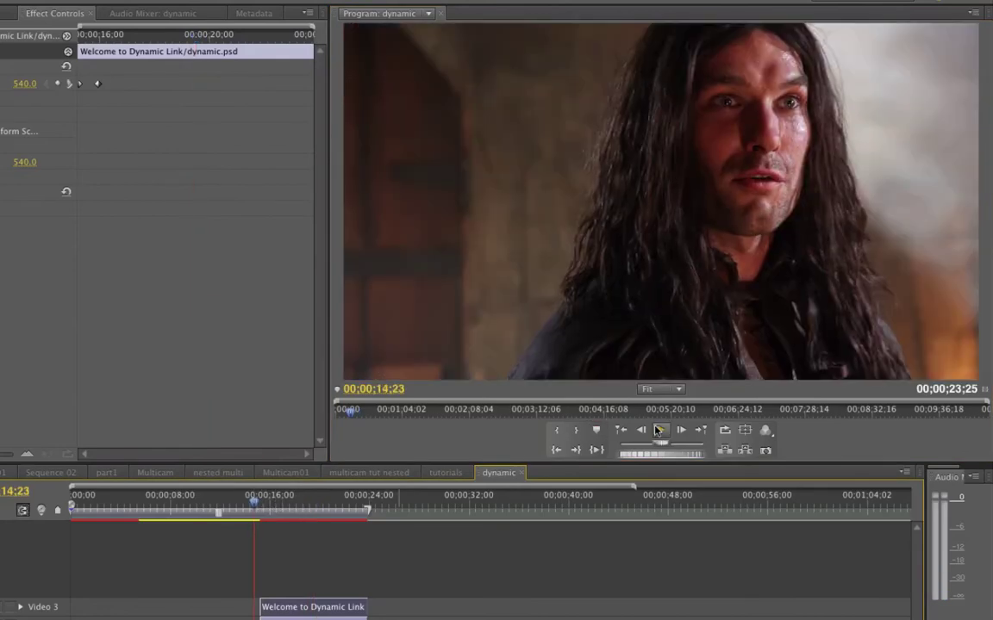
click(659, 430)
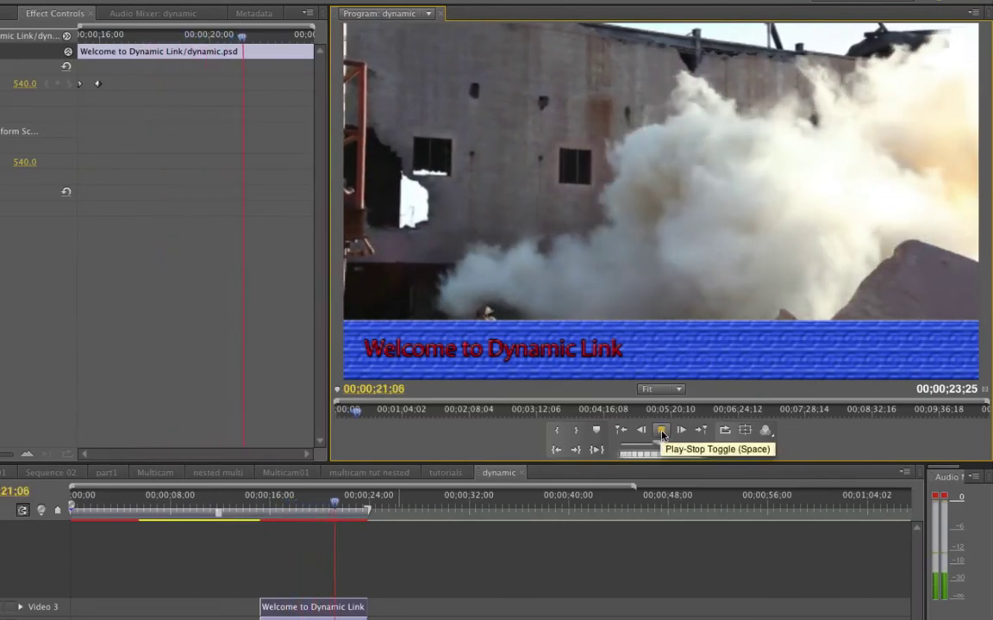
click(661, 432)
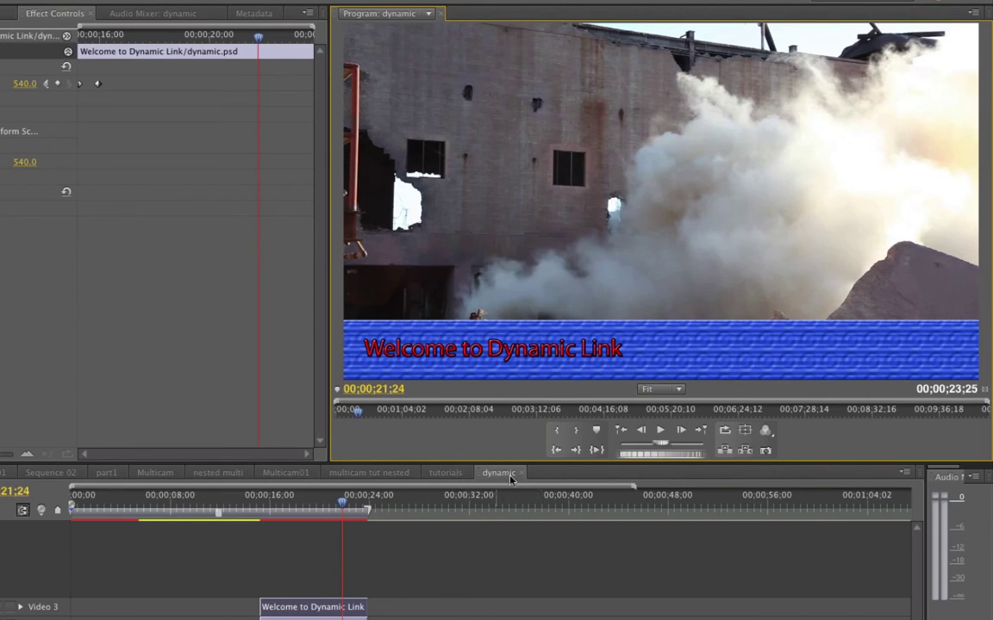
mouse_move(310, 516)
click(315, 619)
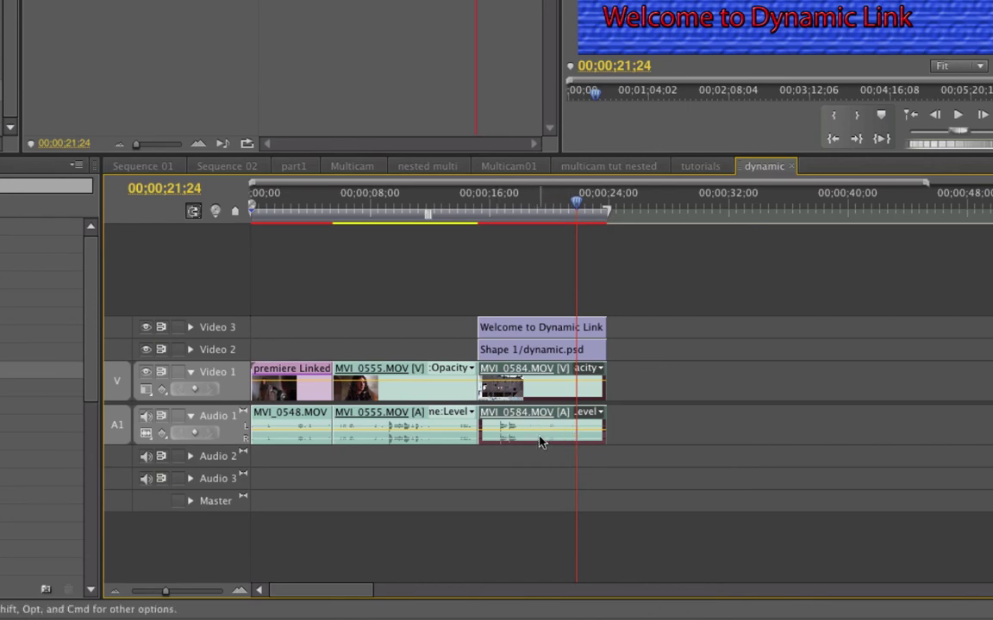
right_click(545, 437)
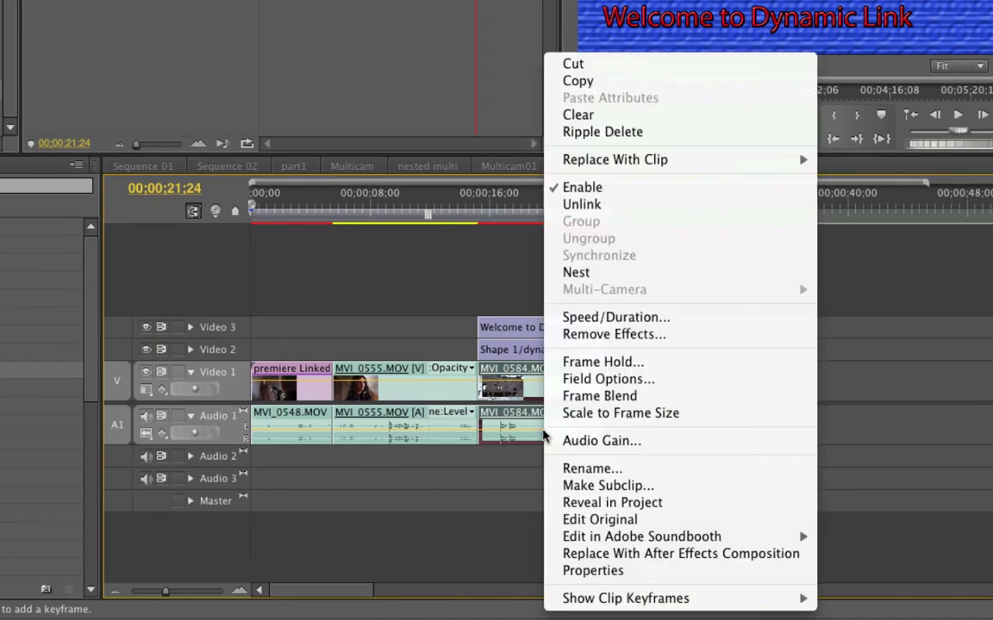
mouse_move(558, 538)
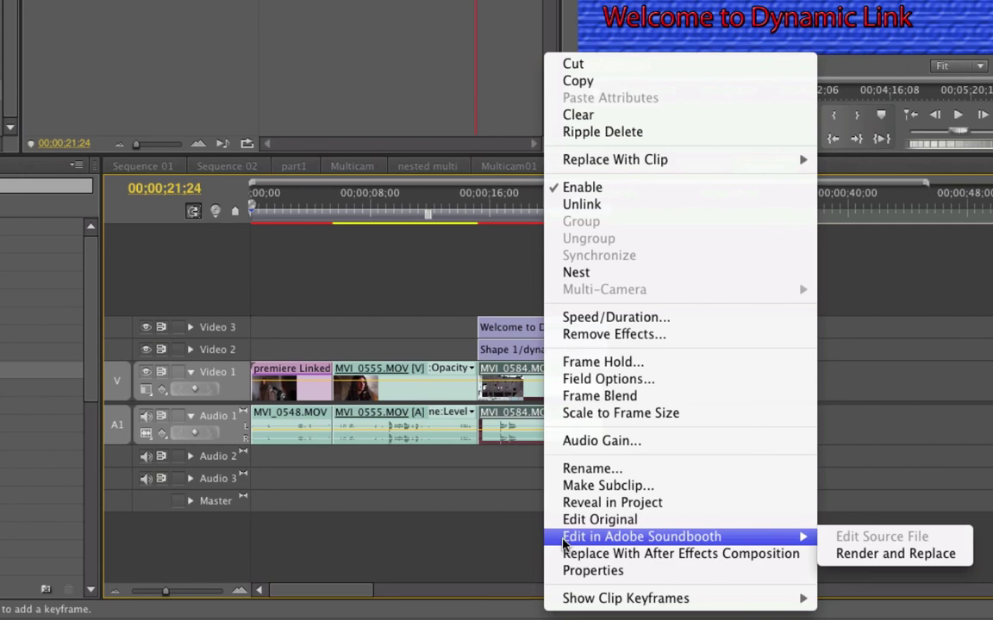
click(479, 270)
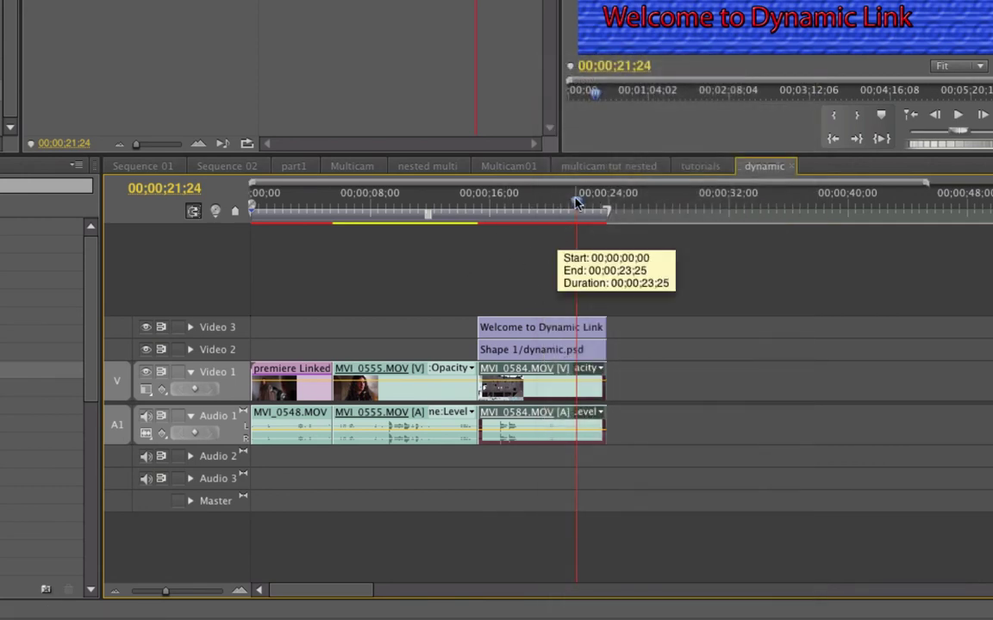
drag(577, 204, 526, 205)
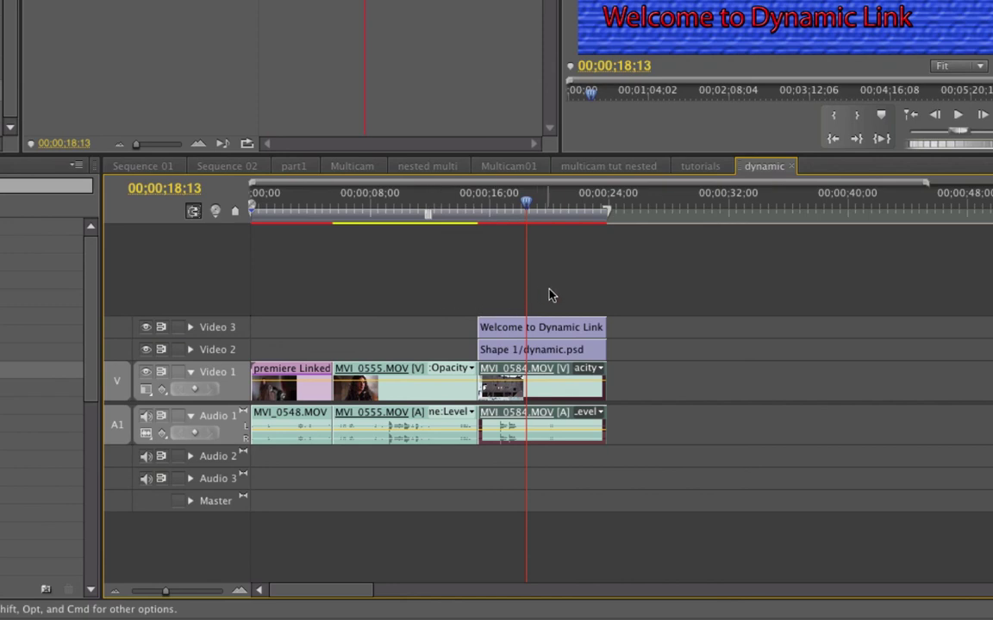
drag(527, 203, 504, 203)
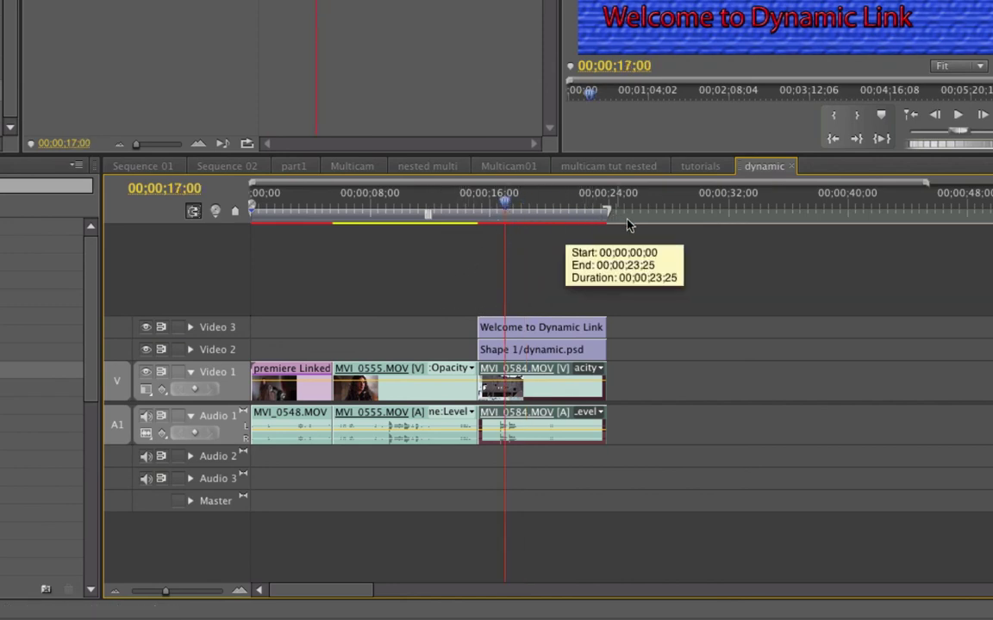